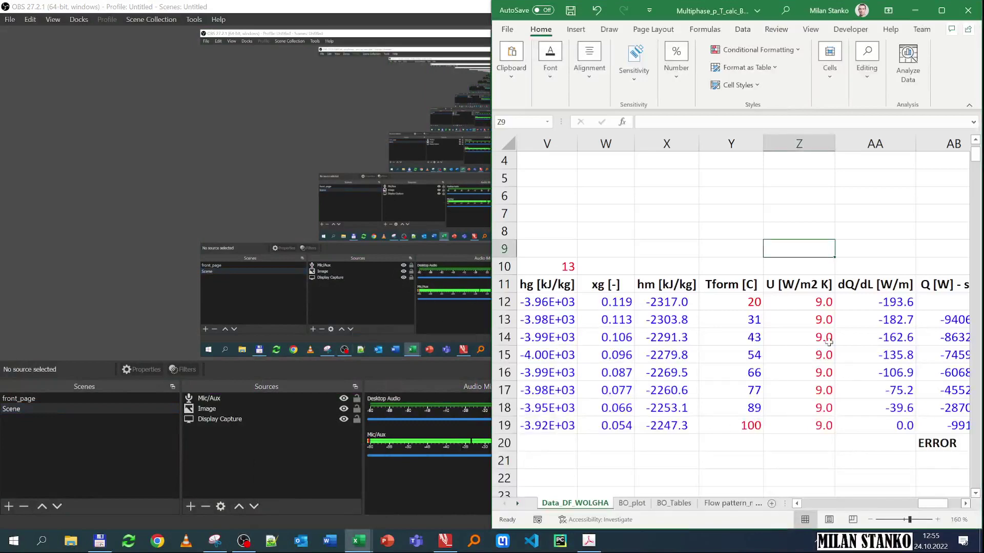
- Maximize the Multiphase_p_T_calc_BOTables workbook window to fill the screen
{"action": "left_click", "coordinate": [941, 10]}
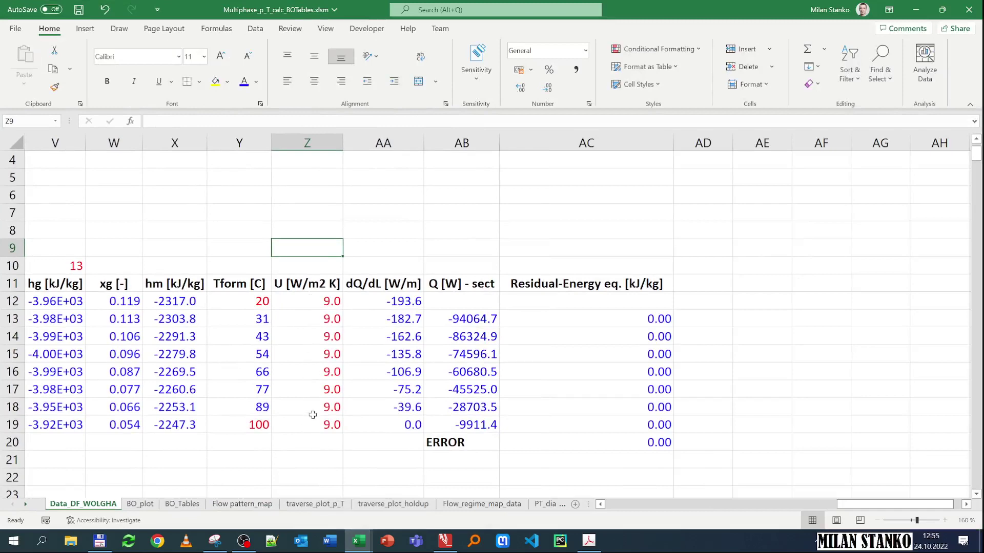
- Bring 41.pdf forward full-screen and scroll down to page 7's U_eff formulas
{"action": "left_click", "coordinate": [589, 541]}
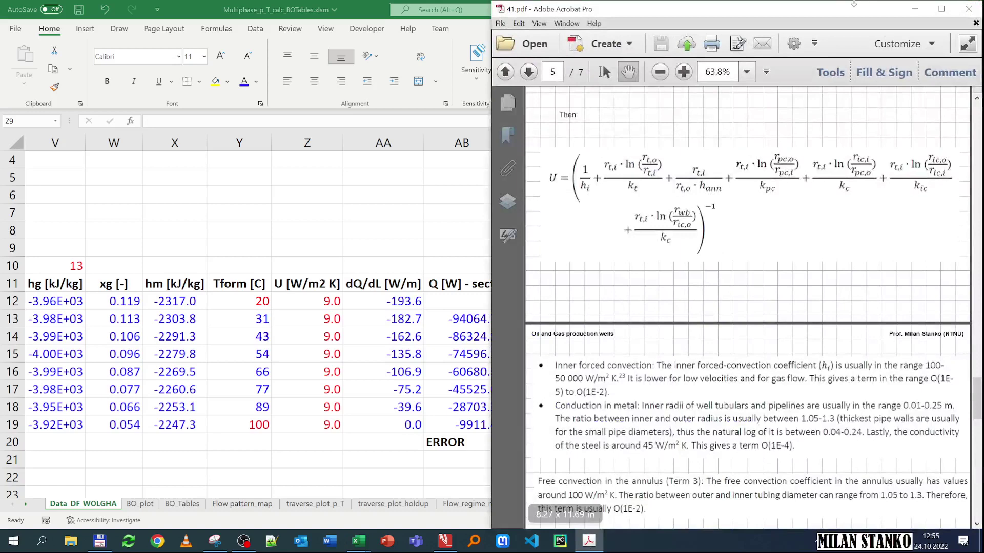
{"action": "left_click", "coordinate": [941, 9]}
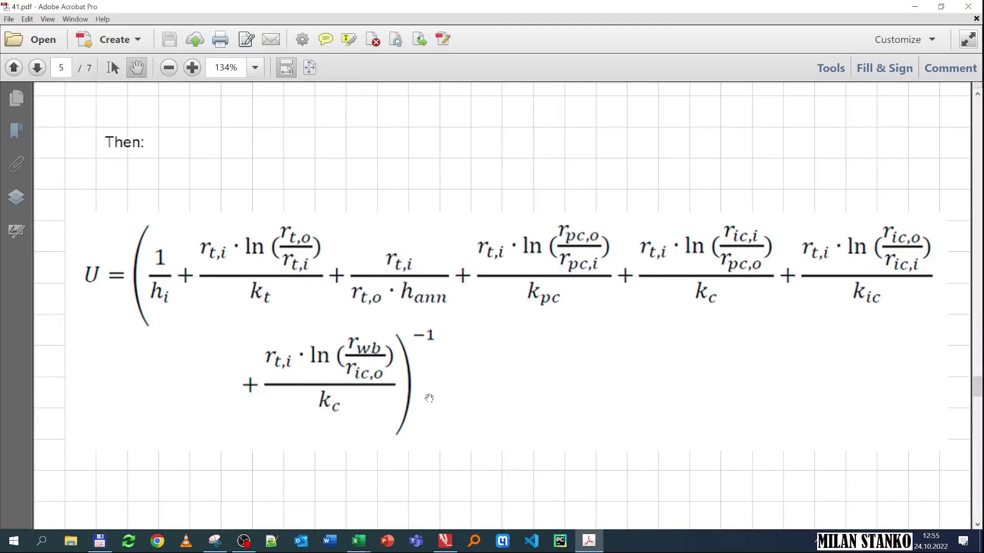
{"action": "scroll", "coordinate": [425, 398], "scroll_direction": "down", "scroll_amount": 15}
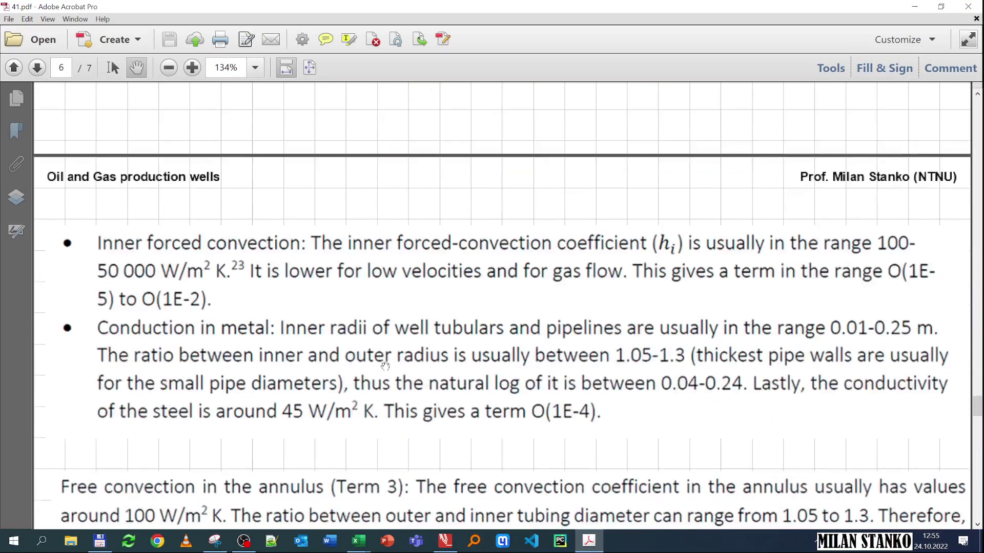
{"action": "scroll", "coordinate": [751, 407], "scroll_direction": "down", "scroll_amount": 15}
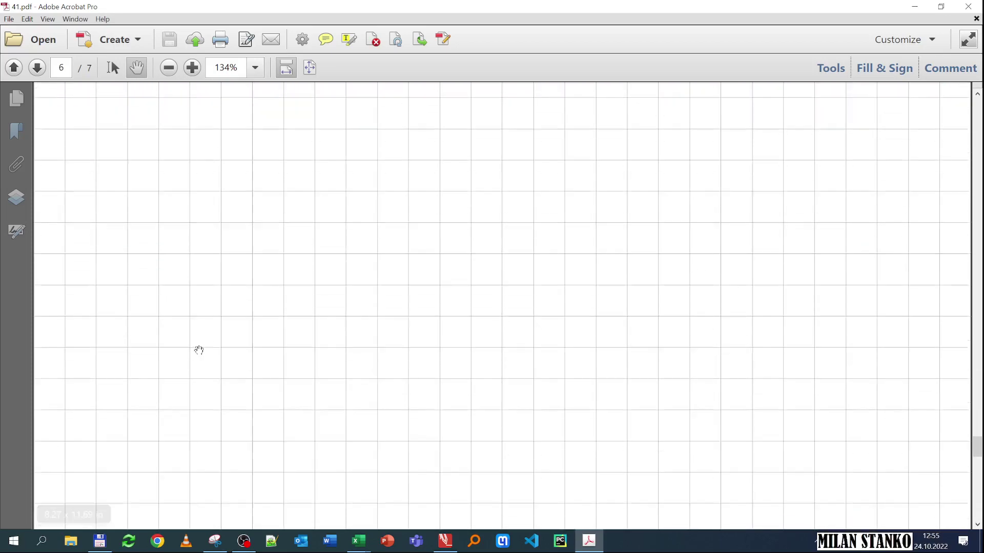
{"action": "scroll", "coordinate": [220, 370], "scroll_direction": "down", "scroll_amount": 15}
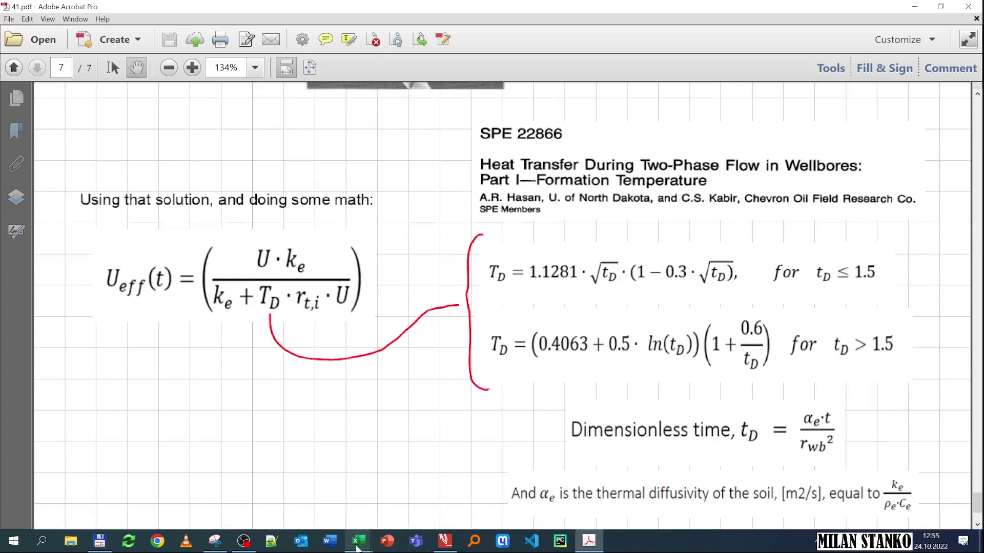
- Bring the Estimation_of_U workbook forward full-screen and scroll down the Input sheet
{"action": "mouse_move", "coordinate": [359, 546]}
{"action": "left_click", "coordinate": [380, 491]}
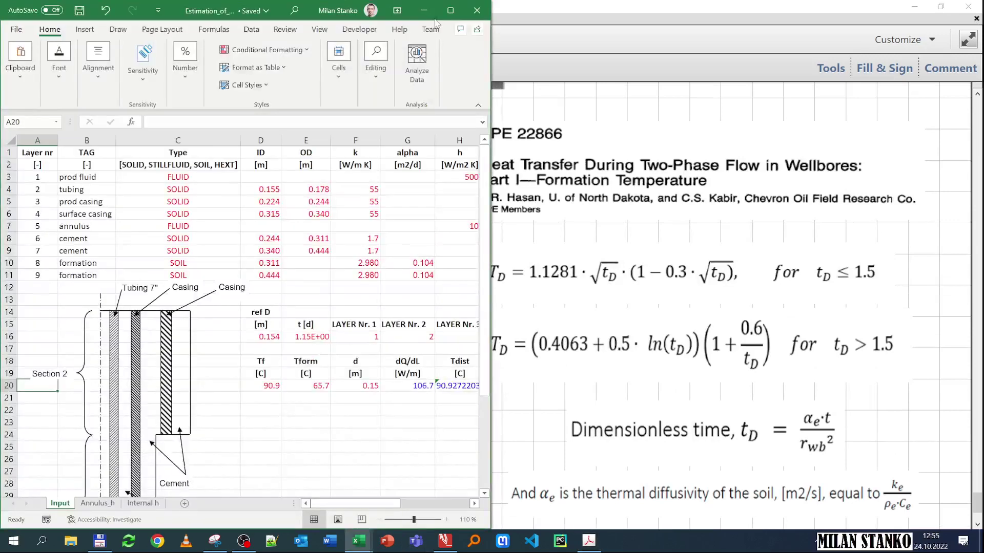
{"action": "left_click", "coordinate": [450, 10]}
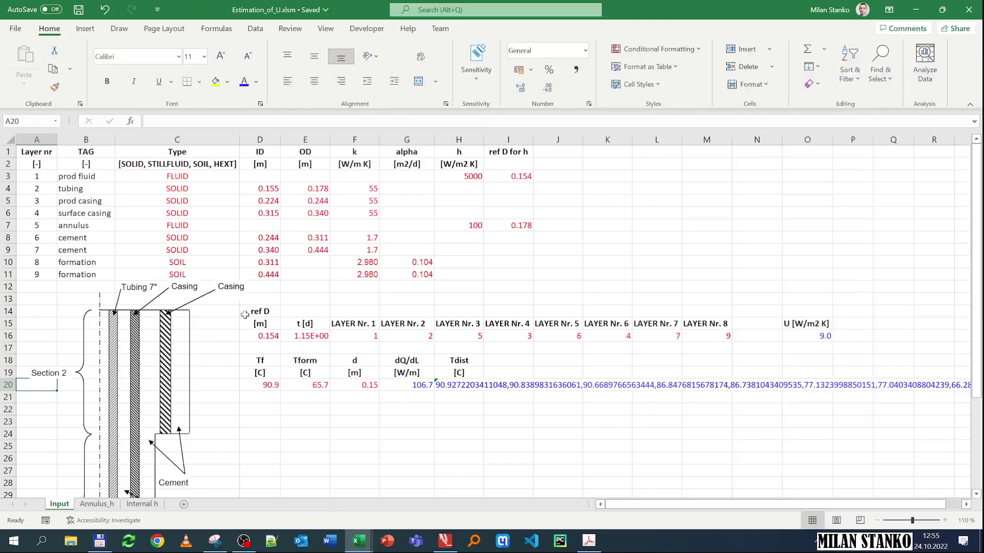
{"action": "scroll", "coordinate": [142, 353], "scroll_direction": "down", "scroll_amount": 1}
{"action": "scroll", "coordinate": [153, 369], "scroll_direction": "down", "scroll_amount": 1}
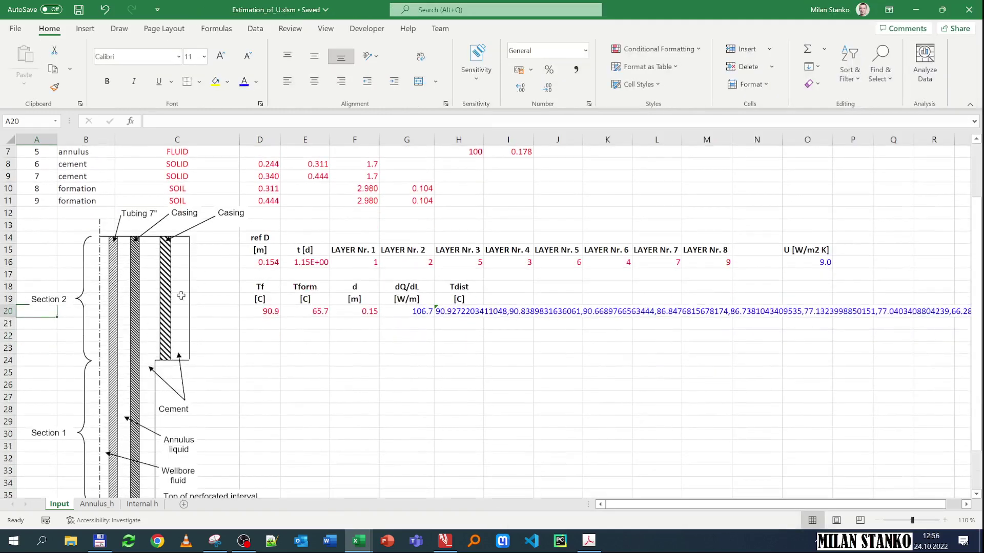
- Scroll back up and inspect the Ucalc formula in O16 and reference diameter in D16
{"action": "scroll", "coordinate": [108, 302], "scroll_direction": "up", "scroll_amount": 1}
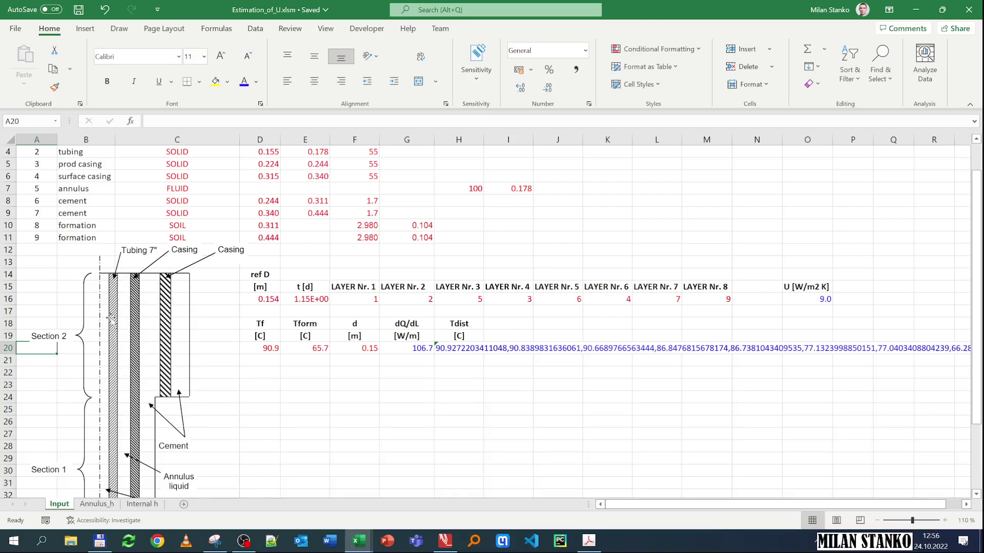
{"action": "scroll", "coordinate": [124, 373], "scroll_direction": "up", "scroll_amount": 1}
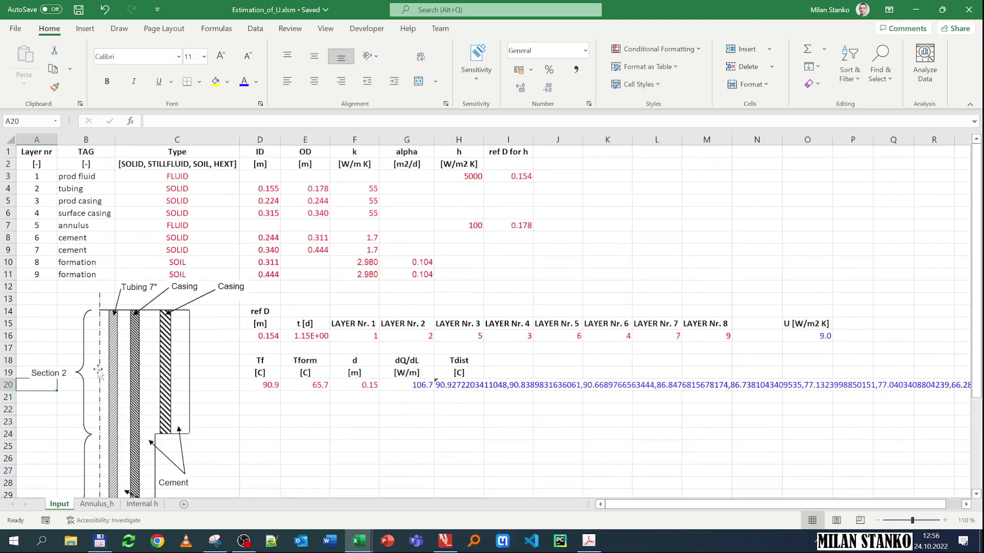
{"action": "left_click", "coordinate": [804, 342]}
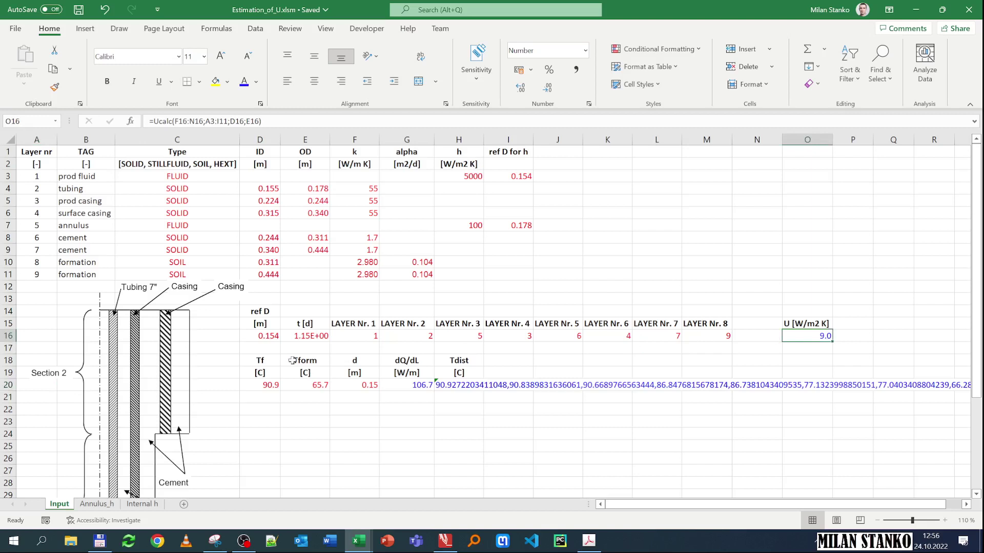
{"action": "left_click", "coordinate": [259, 335]}
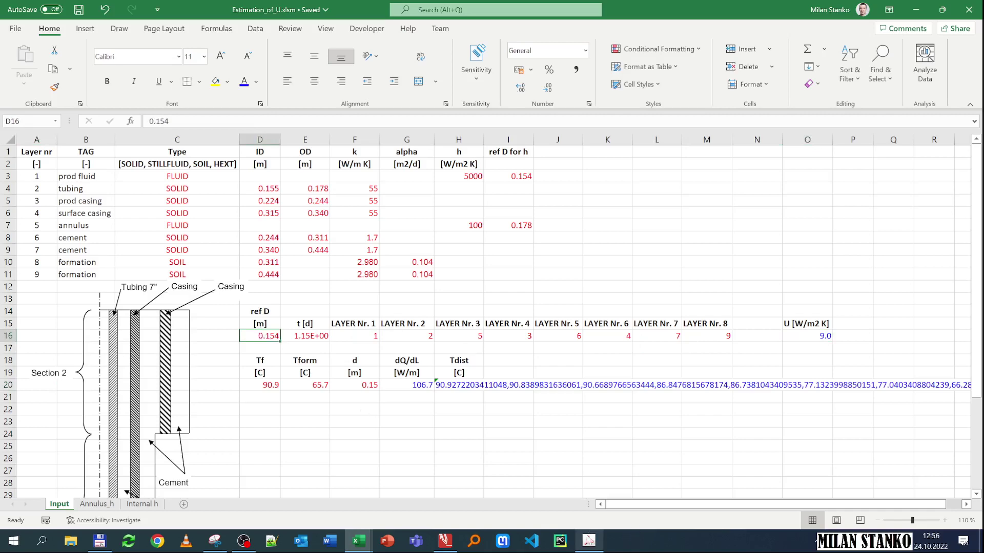
{"action": "left_click", "coordinate": [589, 540]}
{"action": "scroll", "coordinate": [462, 421], "scroll_direction": "down", "scroll_amount": 3}
{"action": "scroll", "coordinate": [461, 421], "scroll_direction": "up", "scroll_amount": 15}
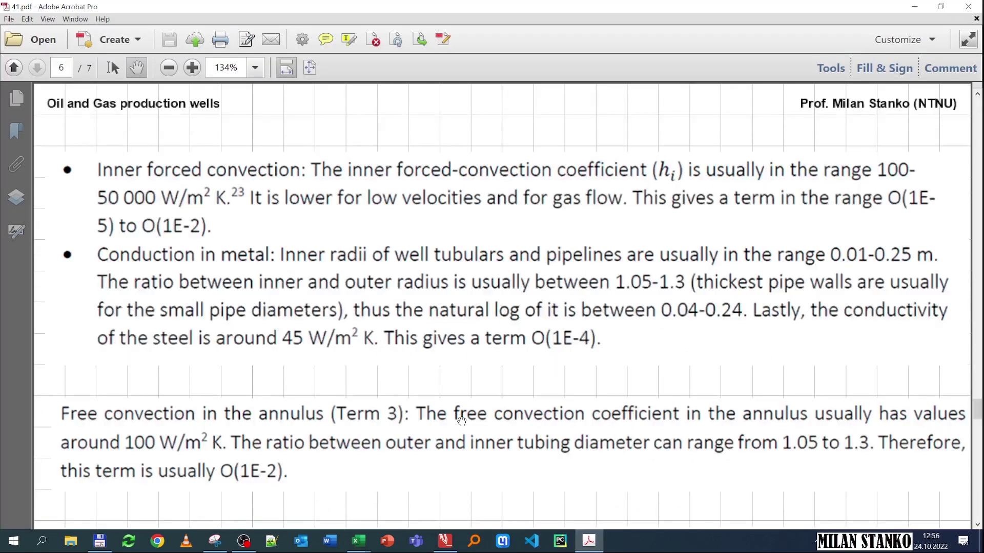
{"action": "scroll", "coordinate": [431, 392], "scroll_direction": "down", "scroll_amount": 6}
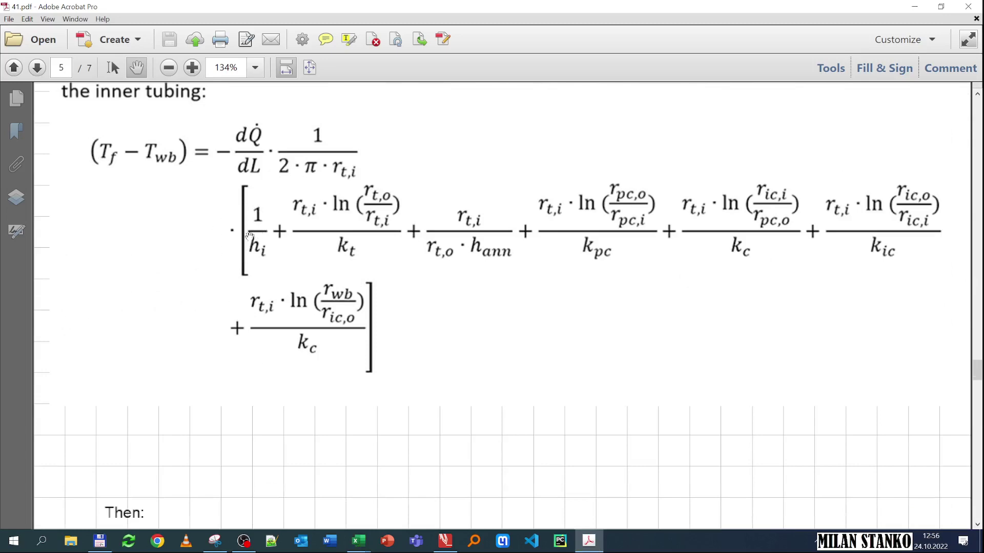
{"action": "scroll", "coordinate": [275, 379], "scroll_direction": "down", "scroll_amount": 6}
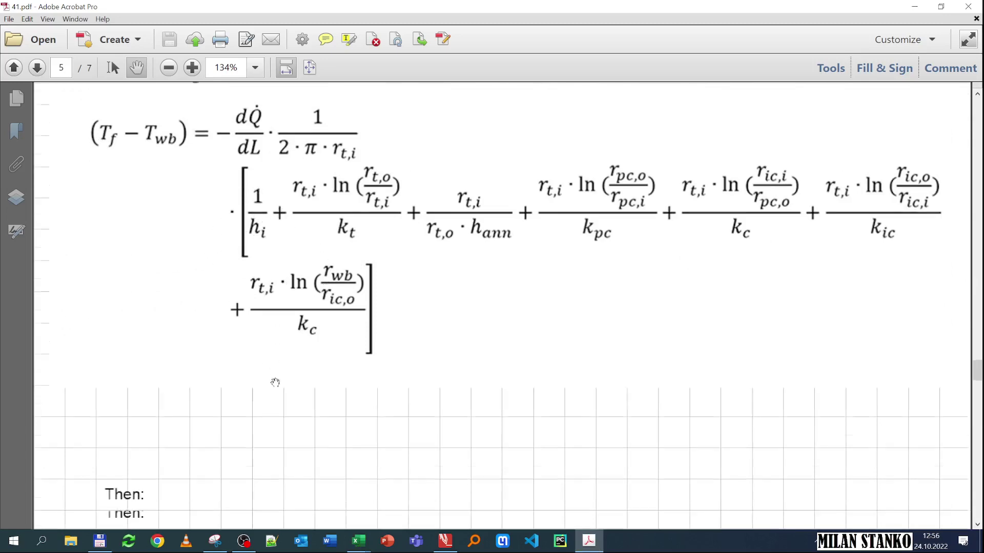
{"action": "left_click", "coordinate": [913, 7]}
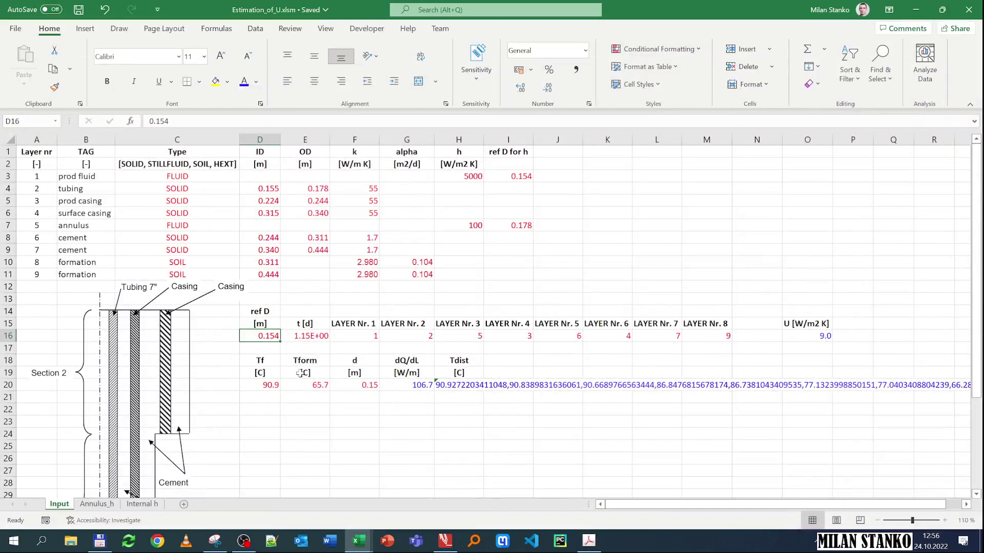
{"action": "left_click", "coordinate": [314, 336]}
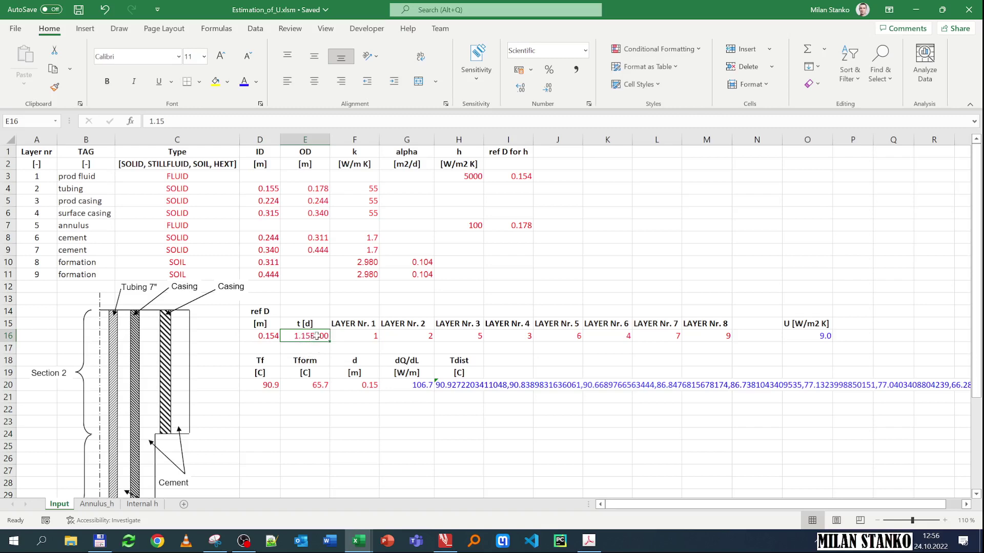
{"action": "left_click", "coordinate": [589, 541]}
{"action": "scroll", "coordinate": [542, 290], "scroll_direction": "down", "scroll_amount": 3}
{"action": "scroll", "coordinate": [542, 290], "scroll_direction": "down", "scroll_amount": 10}
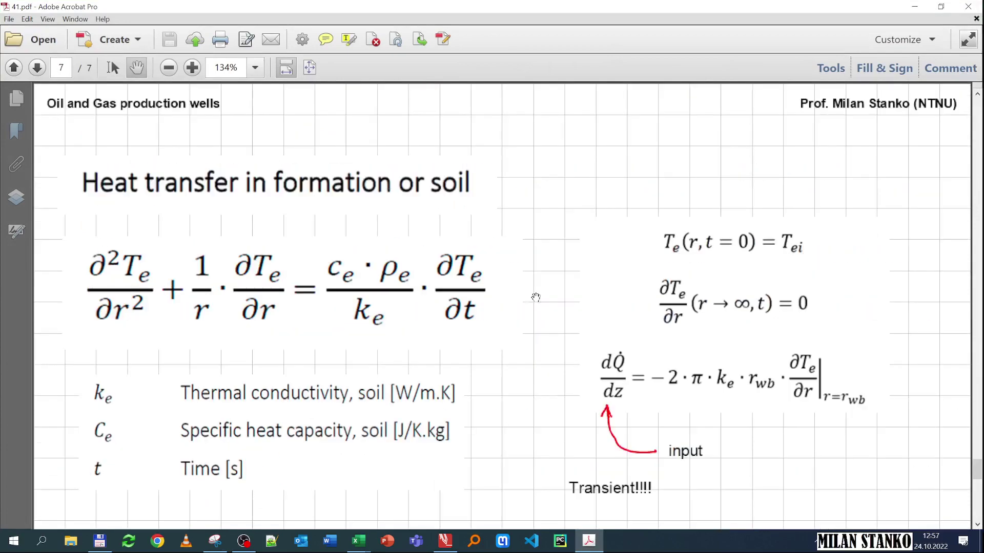
{"action": "scroll", "coordinate": [649, 352], "scroll_direction": "down", "scroll_amount": 15}
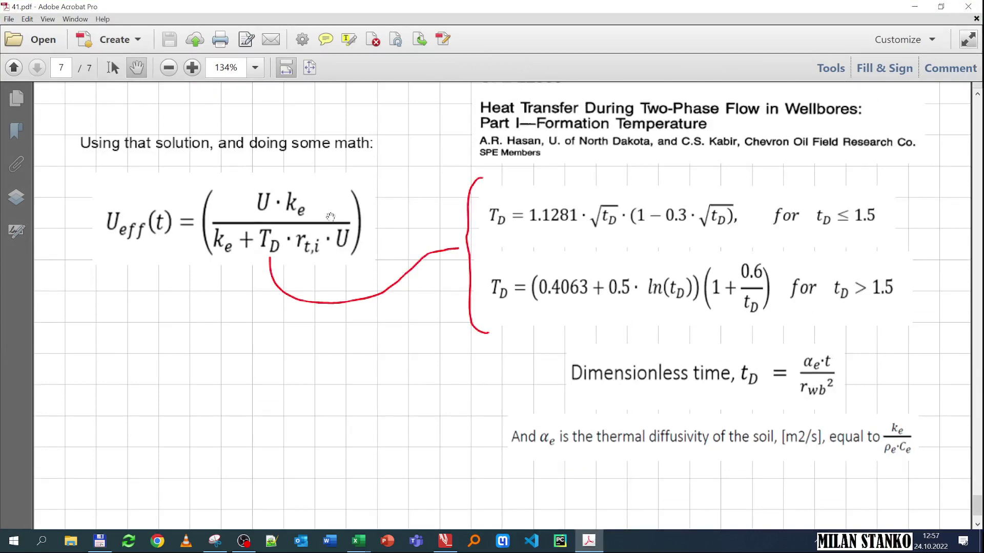
{"action": "left_click", "coordinate": [914, 7]}
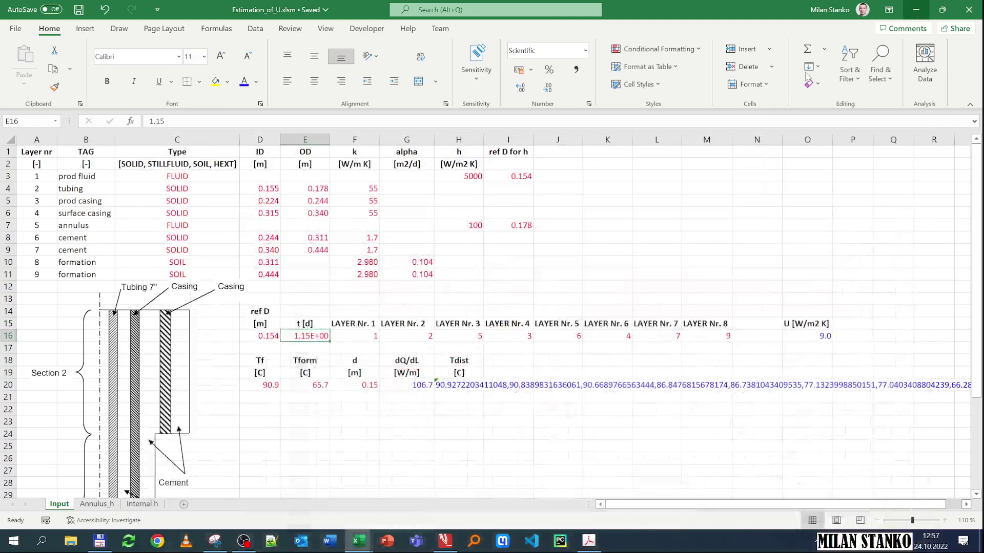
{"action": "left_click_drag", "start_coordinate": [367, 337], "coordinate": [710, 337]}
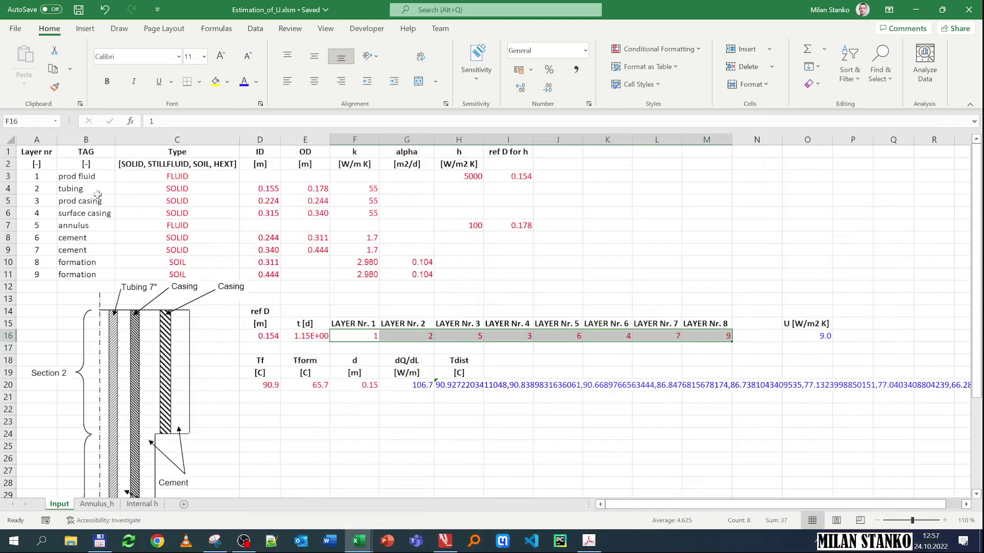
{"action": "left_click", "coordinate": [345, 334]}
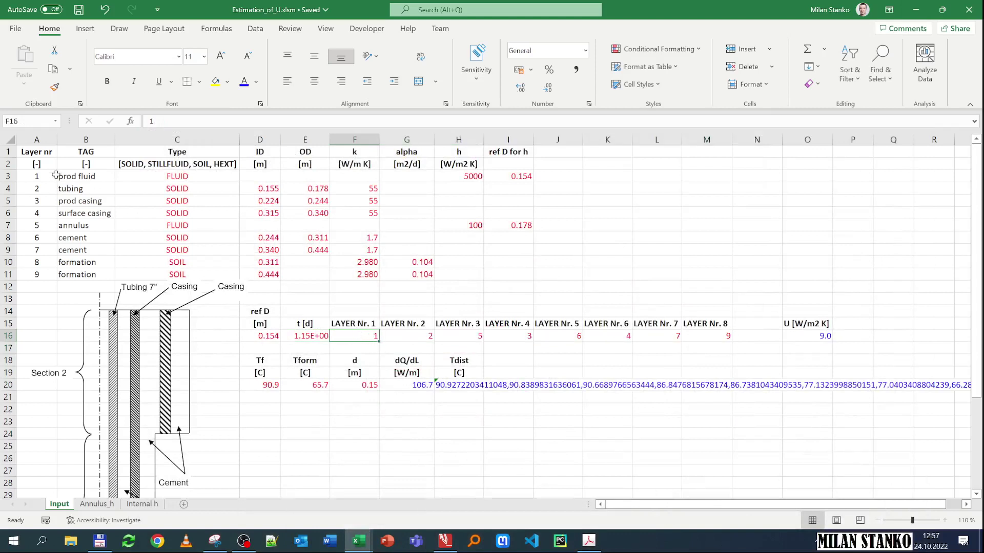
{"action": "left_click", "coordinate": [476, 177]}
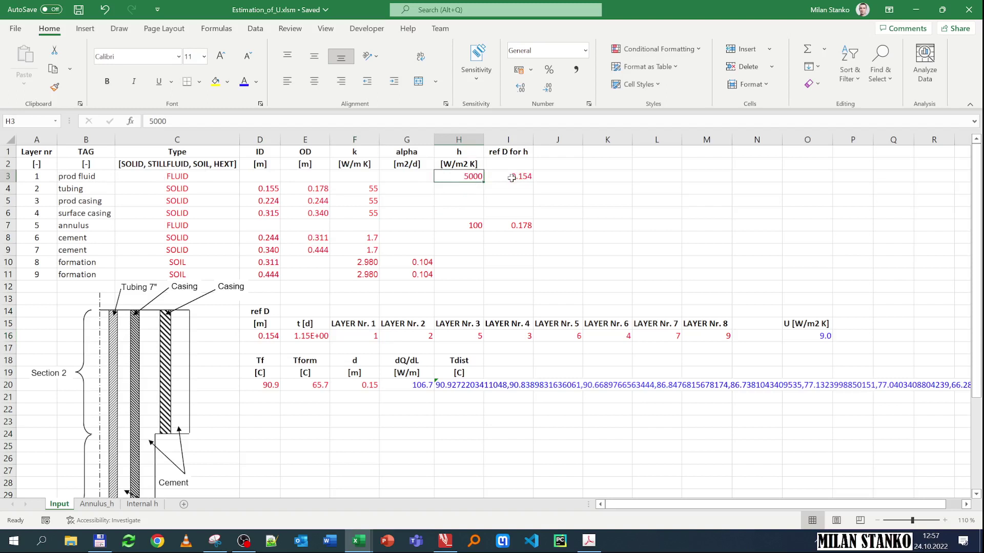
{"action": "left_click", "coordinate": [398, 336]}
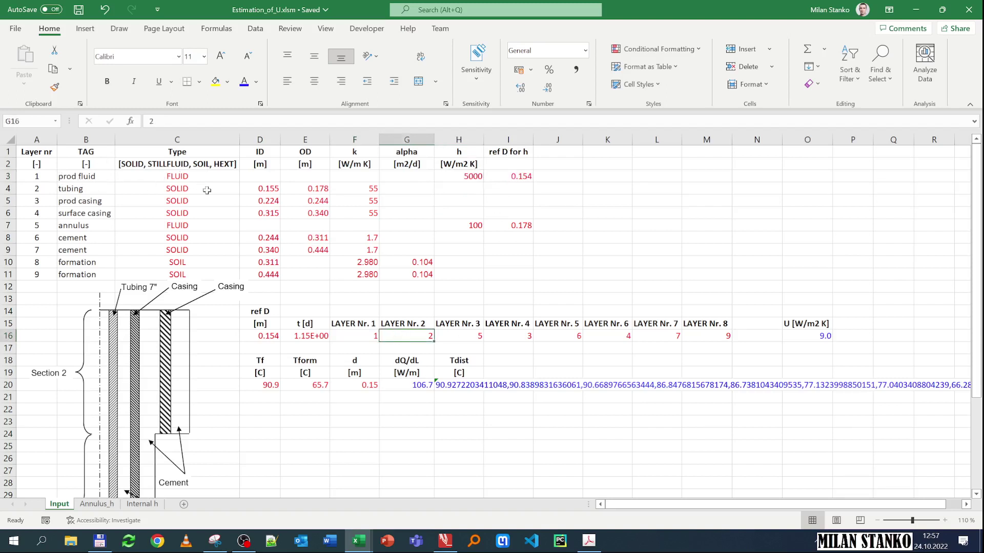
{"action": "left_click", "coordinate": [264, 189]}
{"action": "left_click", "coordinate": [306, 187]}
{"action": "left_click", "coordinate": [353, 188]}
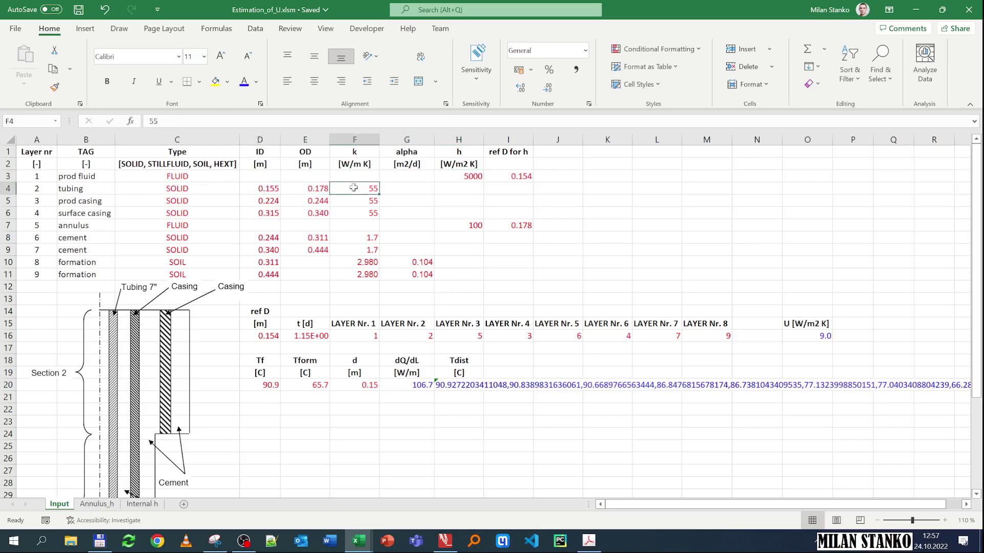
{"action": "key", "text": "alt+Tab"}
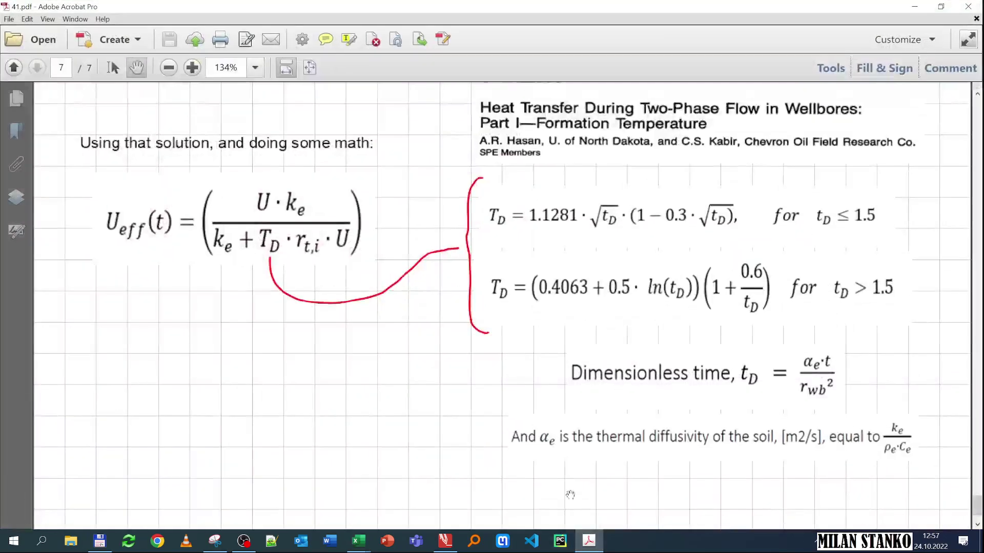
{"action": "scroll", "coordinate": [540, 343], "scroll_direction": "up", "scroll_amount": 10}
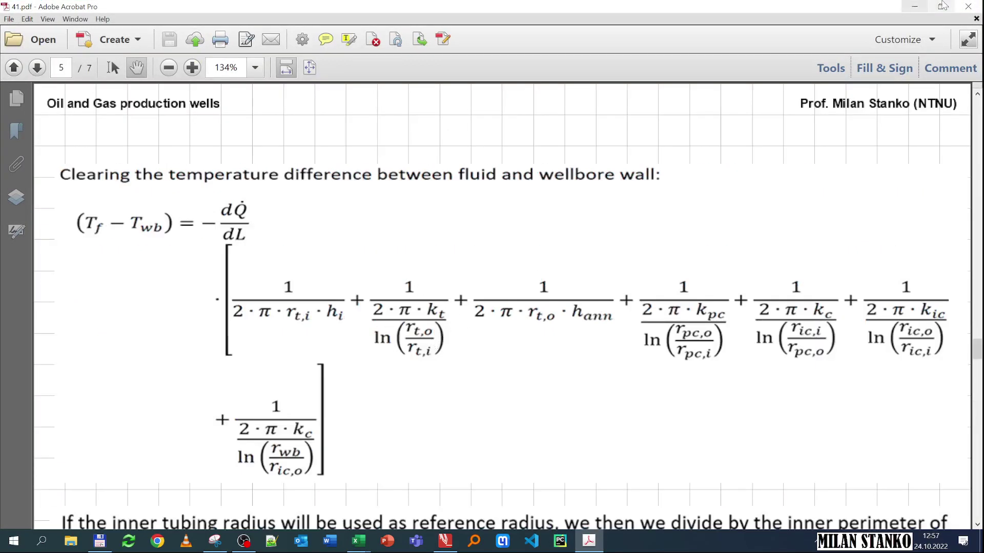
{"action": "left_click", "coordinate": [905, 11]}
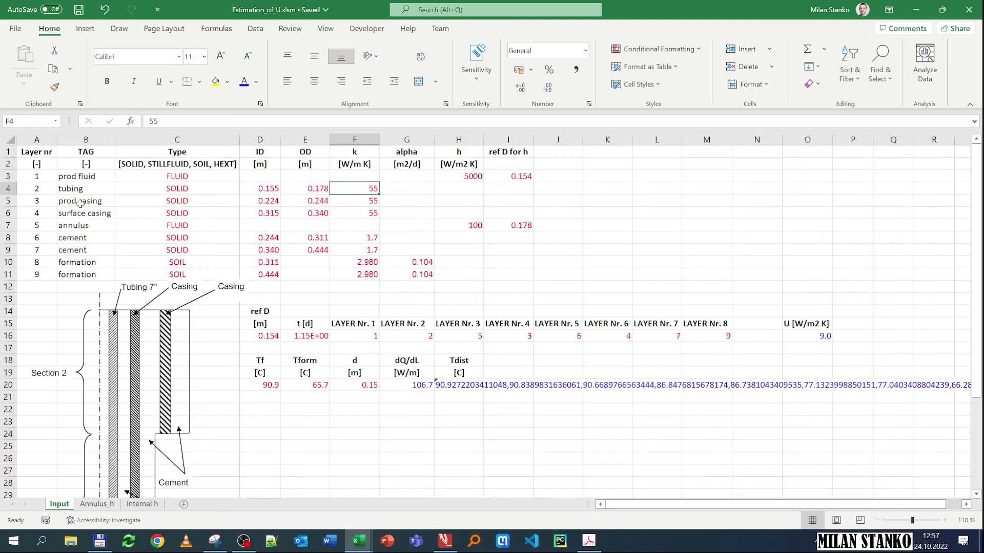
{"action": "left_click", "coordinate": [470, 336]}
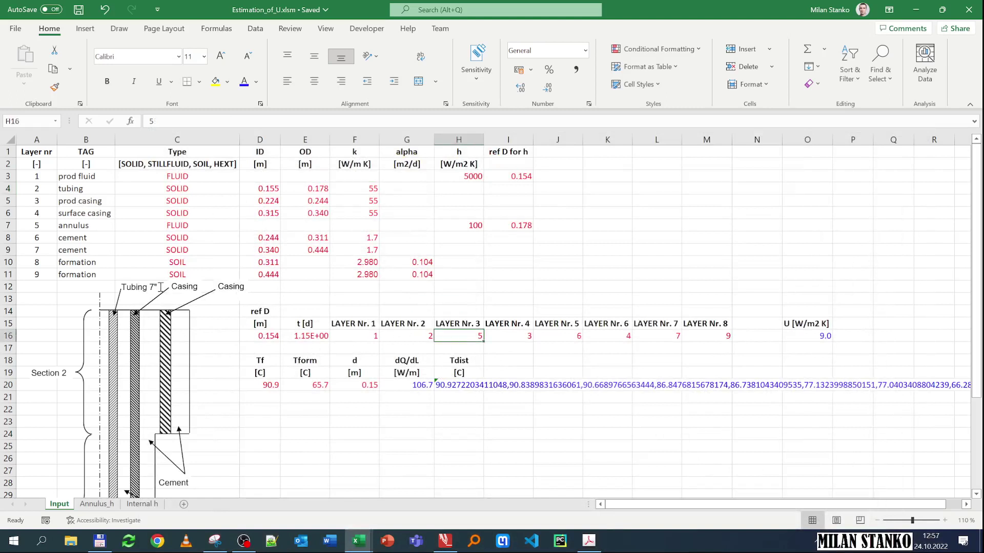
{"action": "left_click", "coordinate": [99, 225]}
{"action": "left_click", "coordinate": [194, 224]}
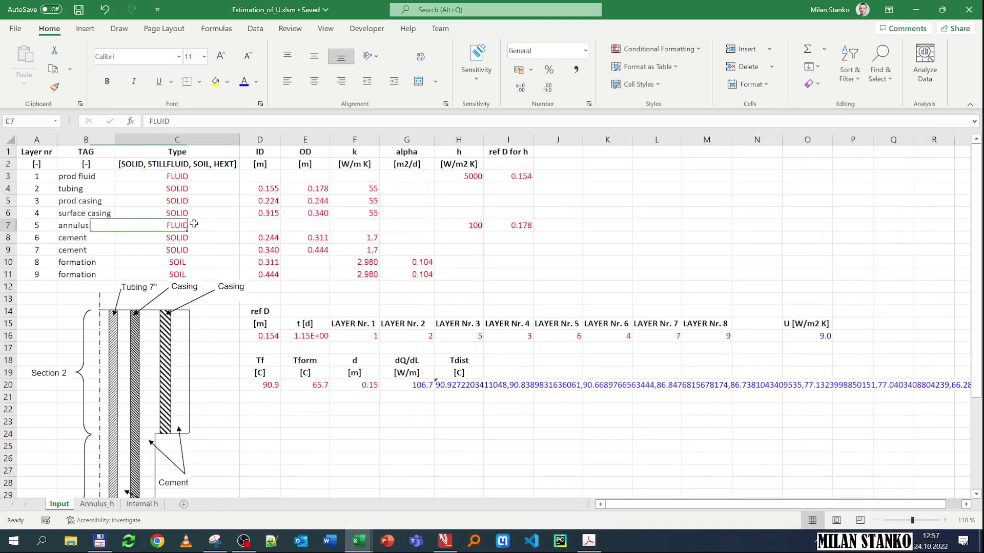
{"action": "left_click", "coordinate": [467, 226]}
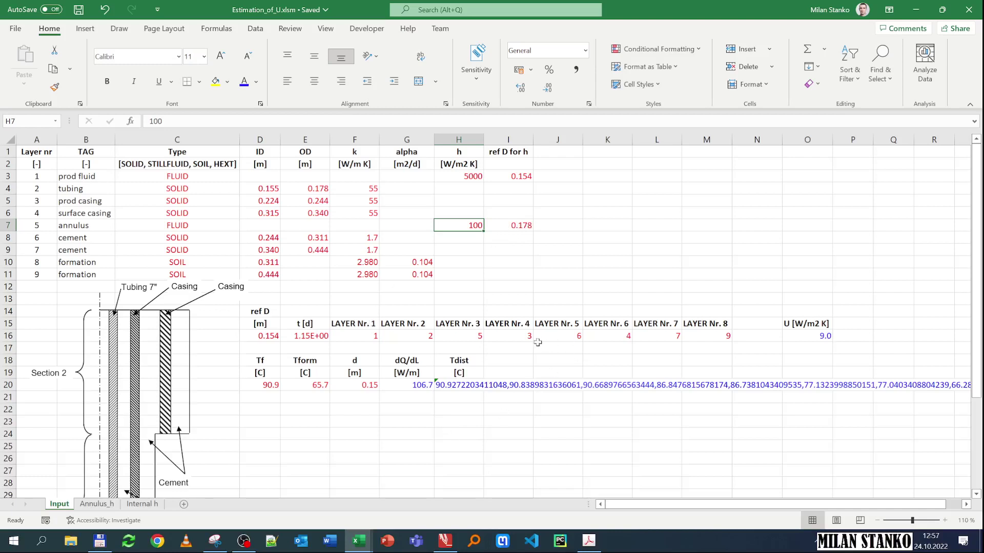
{"action": "left_click", "coordinate": [522, 341]}
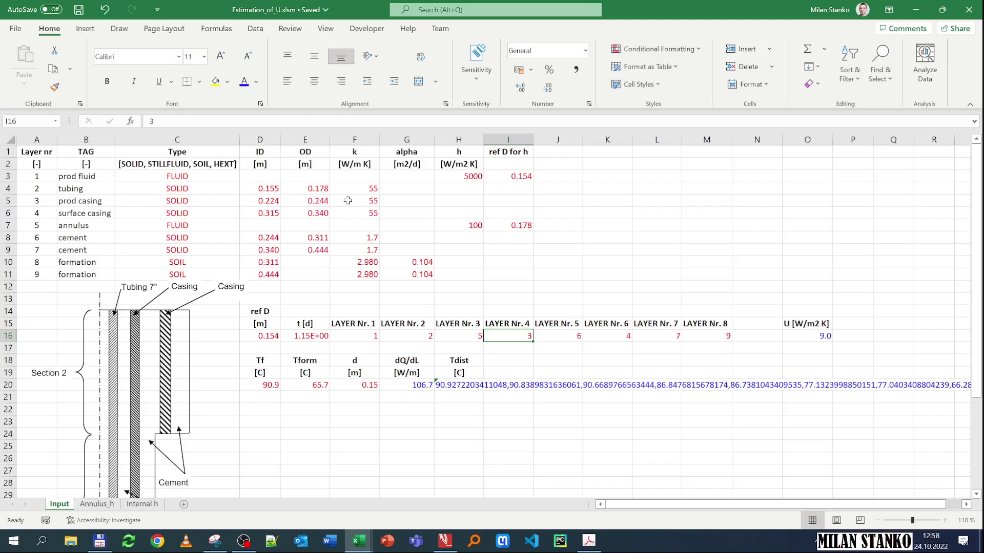
{"action": "left_click_drag", "start_coordinate": [364, 200], "coordinate": [270, 200]}
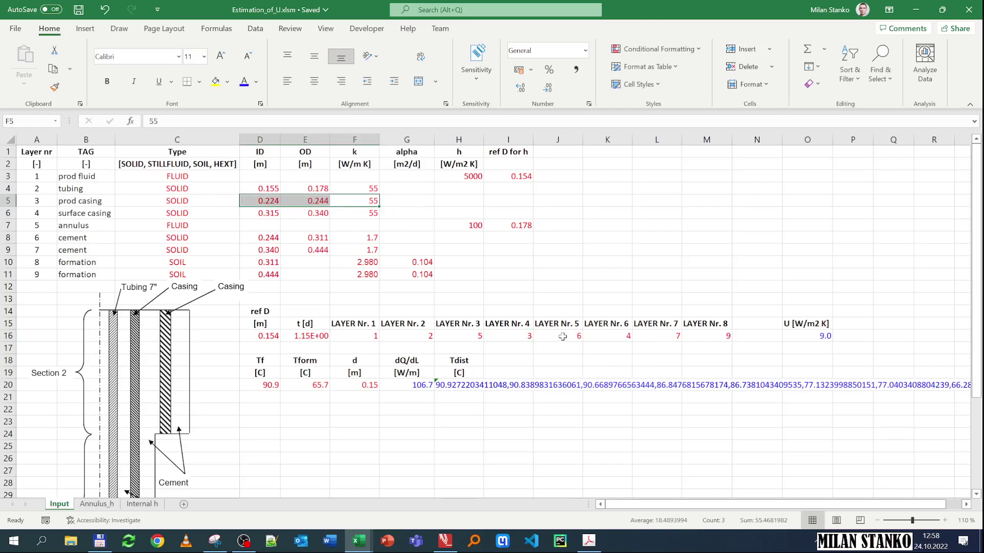
{"action": "left_click", "coordinate": [549, 336]}
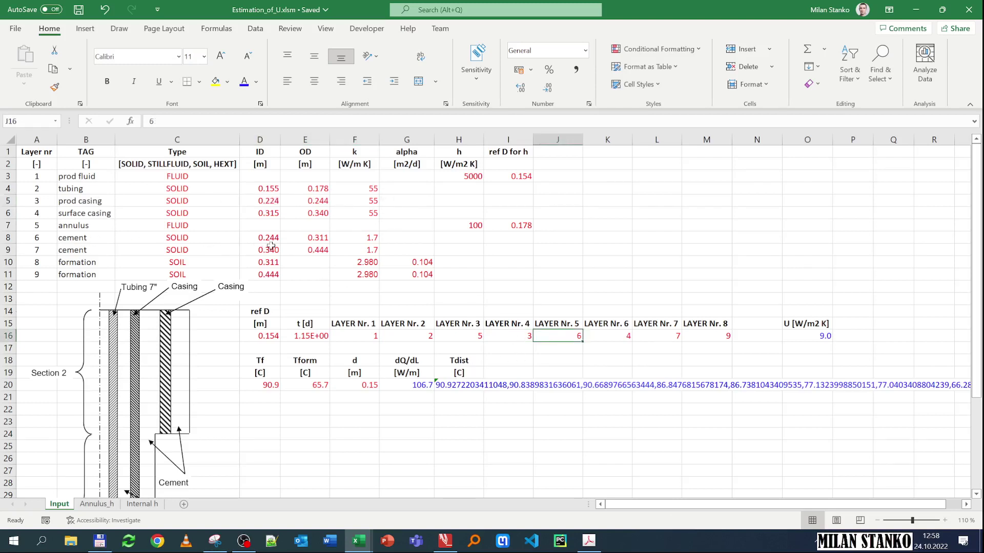
{"action": "left_click_drag", "start_coordinate": [270, 241], "coordinate": [310, 239]}
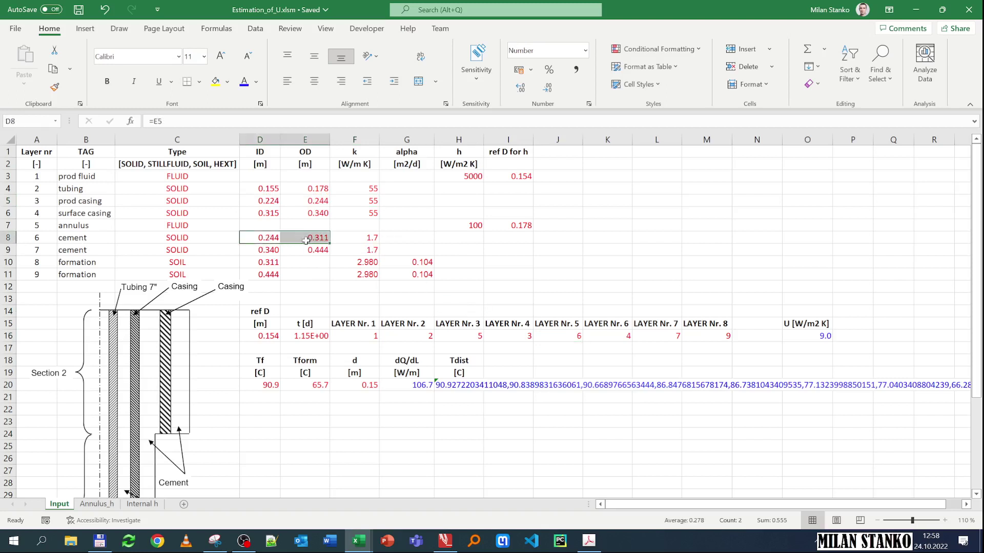
{"action": "left_click", "coordinate": [361, 237]}
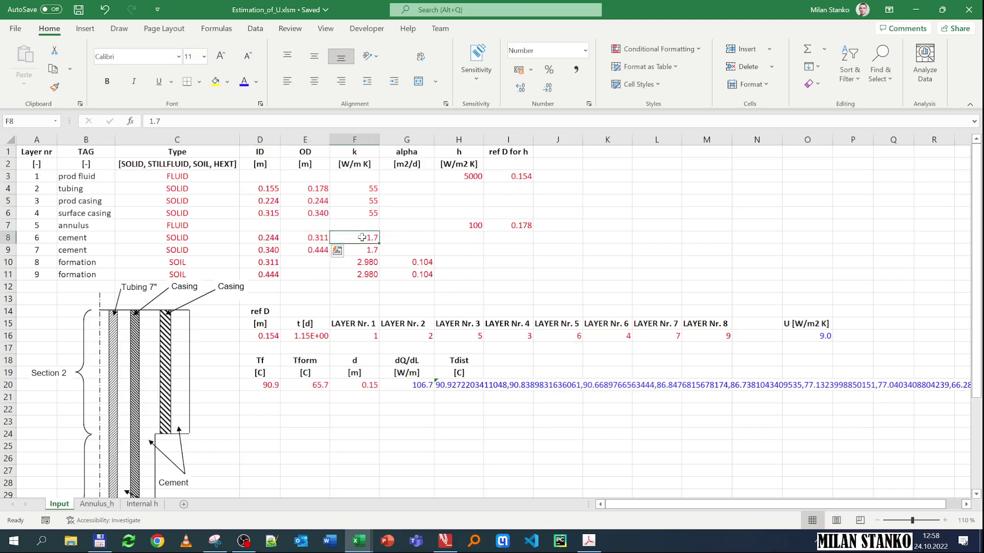
{"action": "left_click", "coordinate": [609, 336]}
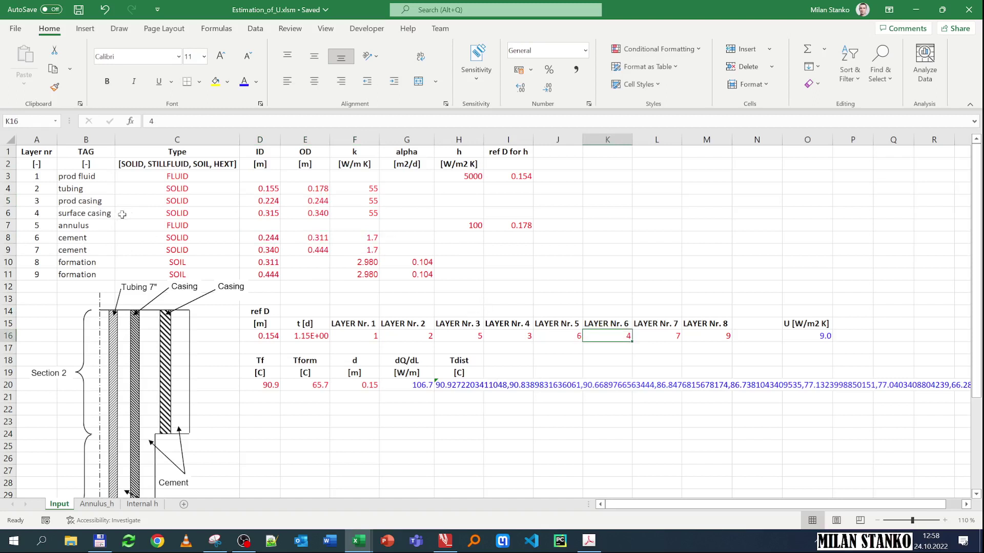
{"action": "left_click_drag", "start_coordinate": [261, 213], "coordinate": [369, 214]}
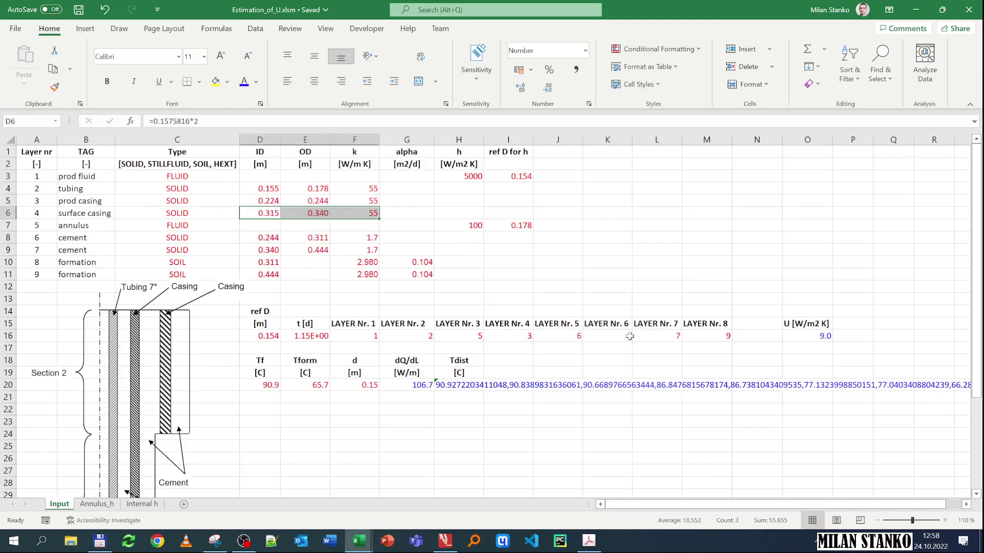
{"action": "left_click", "coordinate": [654, 338]}
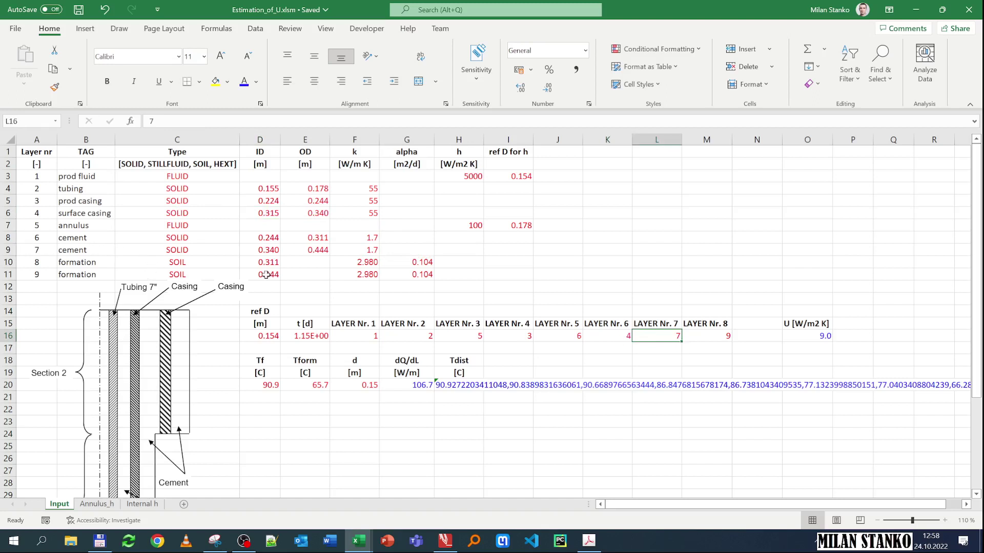
{"action": "left_click", "coordinate": [724, 341]}
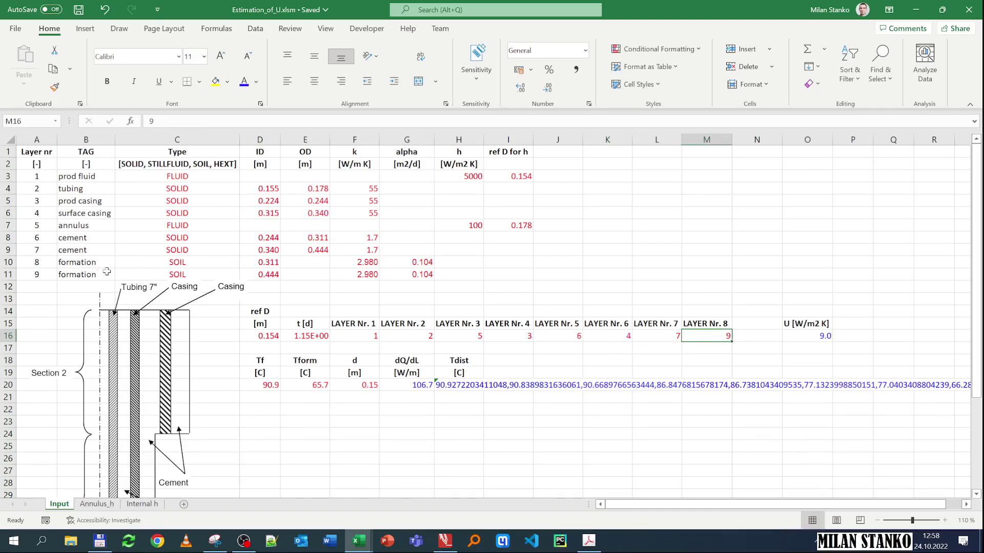
{"action": "left_click", "coordinate": [268, 275]}
- Check F11 conductivity and G11 diffusivity, then review page 7's U_eff and dimensionless-time equations
{"action": "left_click", "coordinate": [362, 276]}
{"action": "left_click", "coordinate": [414, 275]}
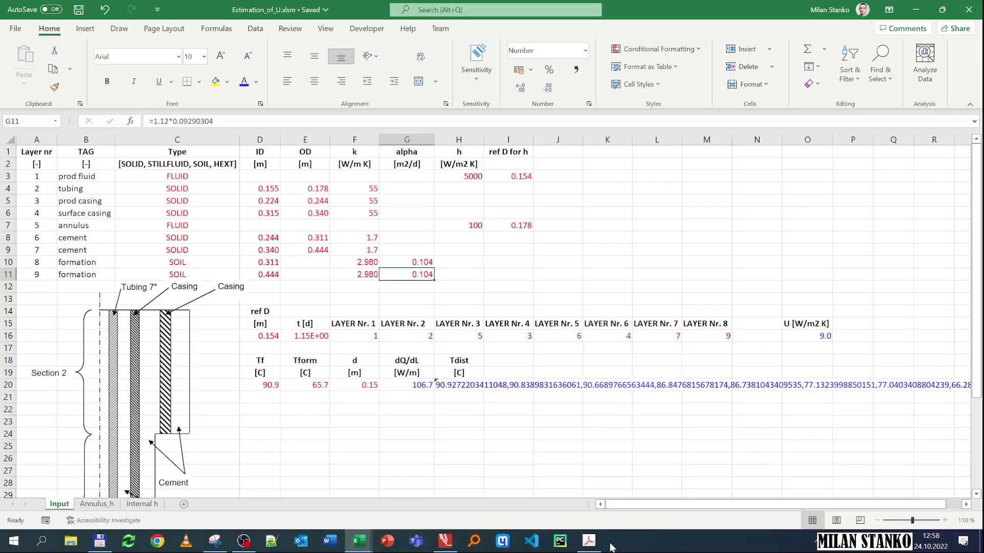
{"action": "left_click", "coordinate": [589, 541]}
{"action": "scroll", "coordinate": [638, 392], "scroll_direction": "down", "scroll_amount": 20}
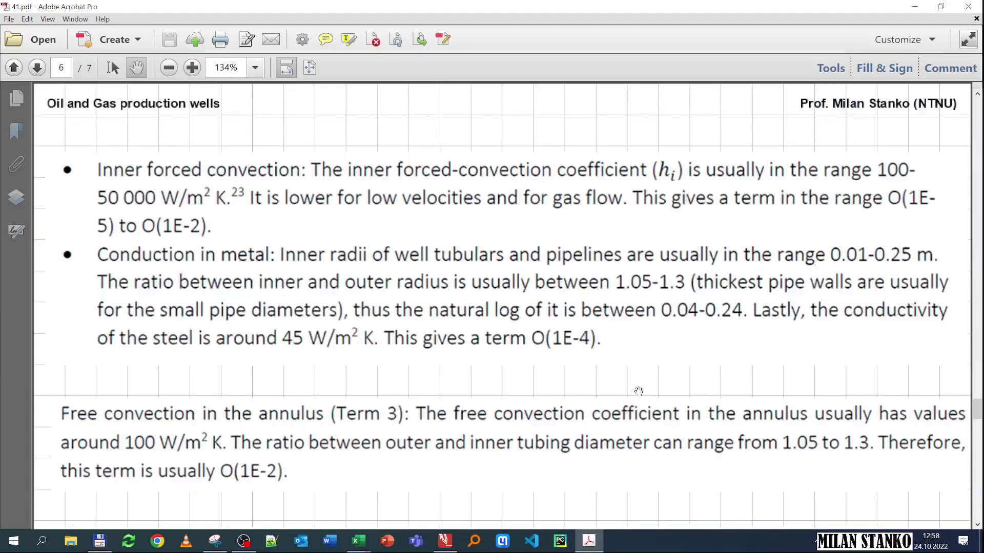
{"action": "scroll", "coordinate": [639, 391], "scroll_direction": "down", "scroll_amount": 15}
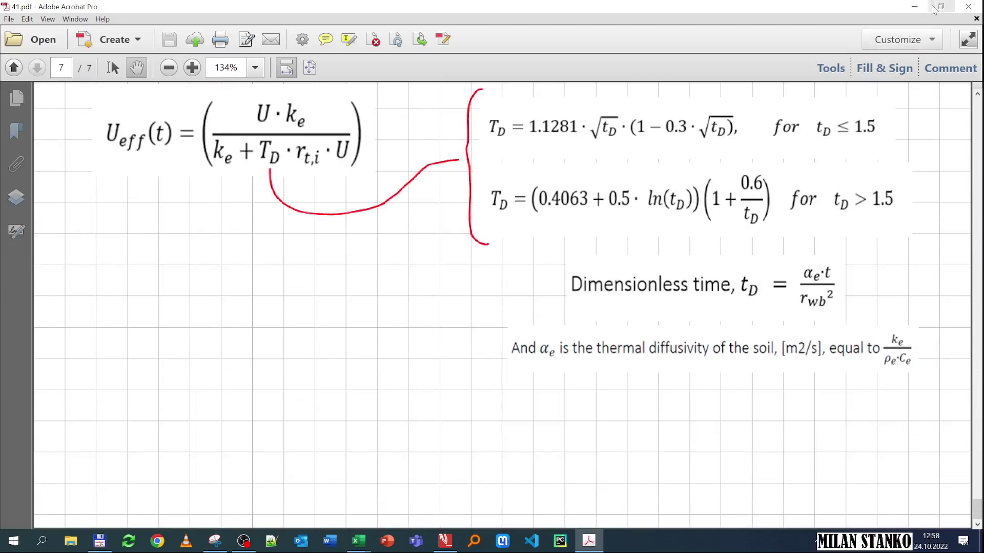
{"action": "left_click", "coordinate": [915, 7]}
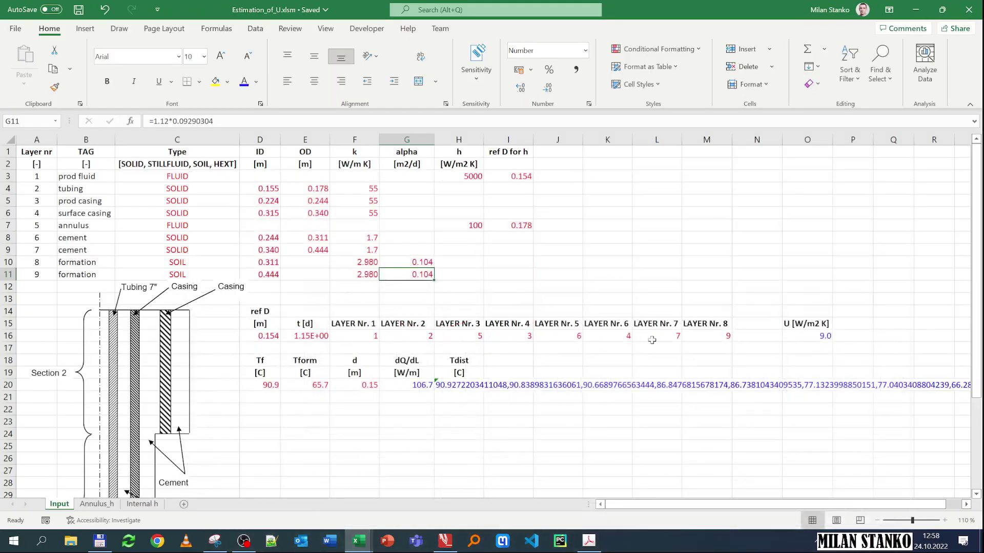
- Scroll down to the well diagram and back, then select the layer numbers A3:A11
{"action": "scroll", "coordinate": [100, 325], "scroll_direction": "down", "scroll_amount": 3}
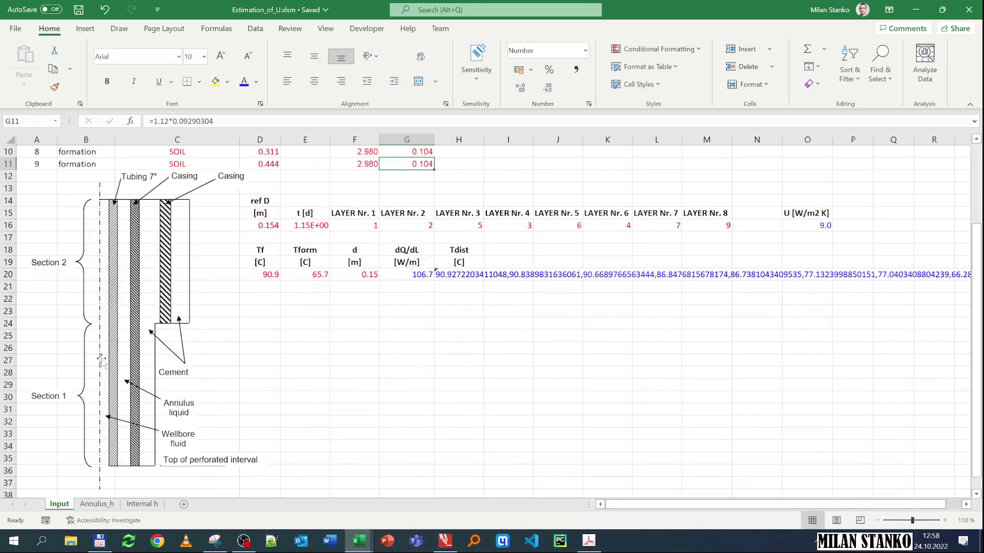
{"action": "scroll", "coordinate": [122, 333], "scroll_direction": "up", "scroll_amount": 3}
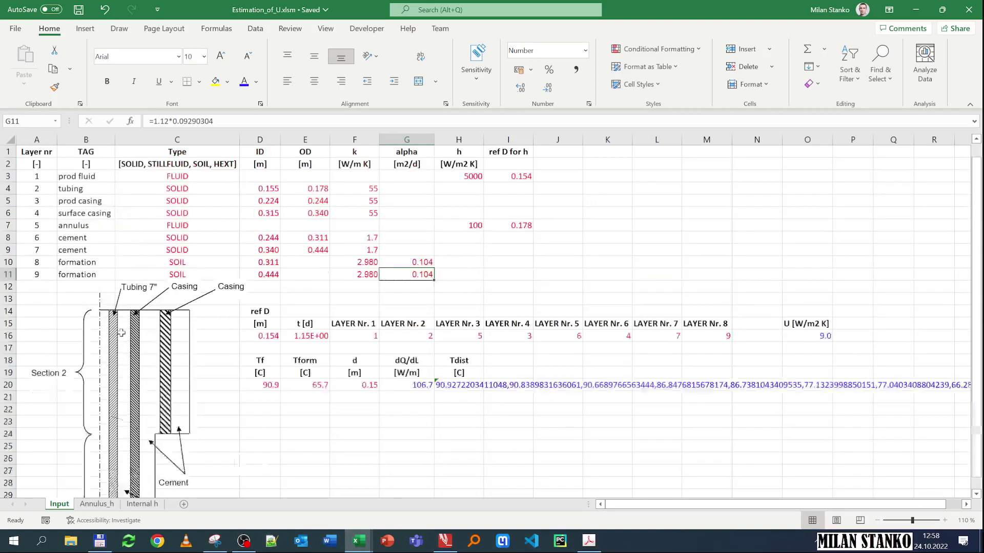
{"action": "scroll", "coordinate": [76, 210], "scroll_direction": "down", "scroll_amount": 5}
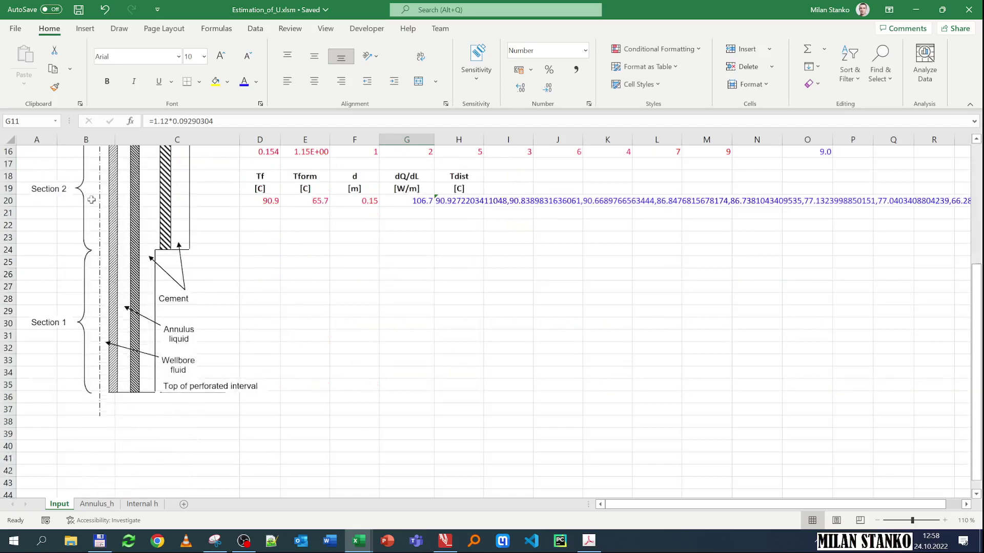
{"action": "scroll", "coordinate": [89, 247], "scroll_direction": "up", "scroll_amount": 2}
{"action": "scroll", "coordinate": [154, 260], "scroll_direction": "up", "scroll_amount": 3}
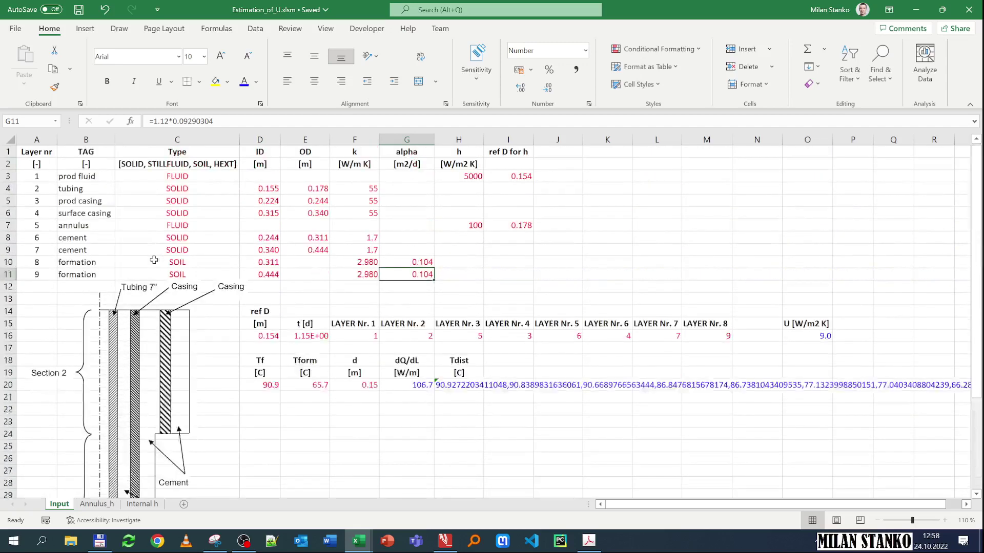
{"action": "left_click_drag", "start_coordinate": [51, 177], "coordinate": [51, 276]}
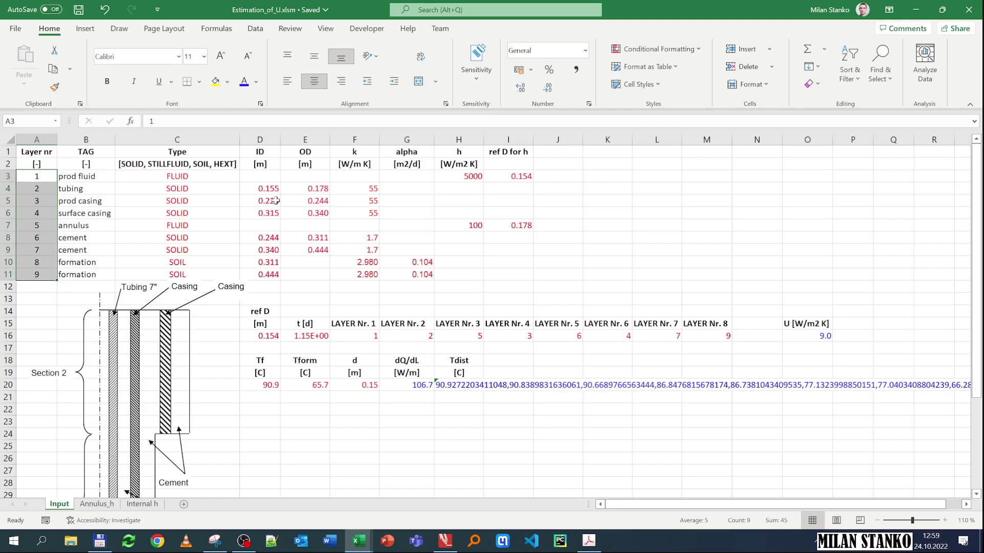
- Review the Ucalc formula in cell O16, then deselect it
{"action": "left_click", "coordinate": [809, 337]}
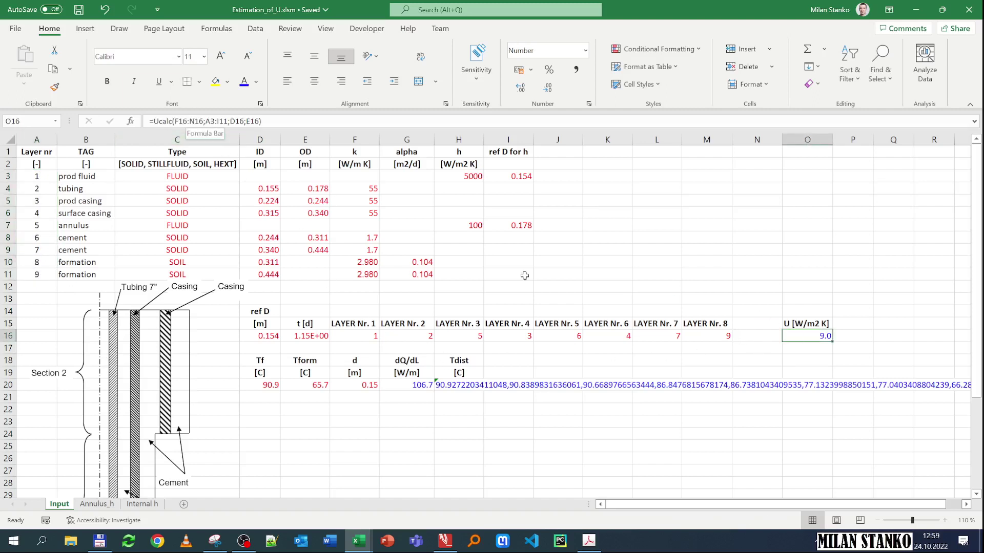
{"action": "left_click", "coordinate": [725, 263]}
{"action": "left_click", "coordinate": [735, 250]}
- Open the heattransfer module's code in the maximized VBA editor
{"action": "key", "text": "alt+F11"}
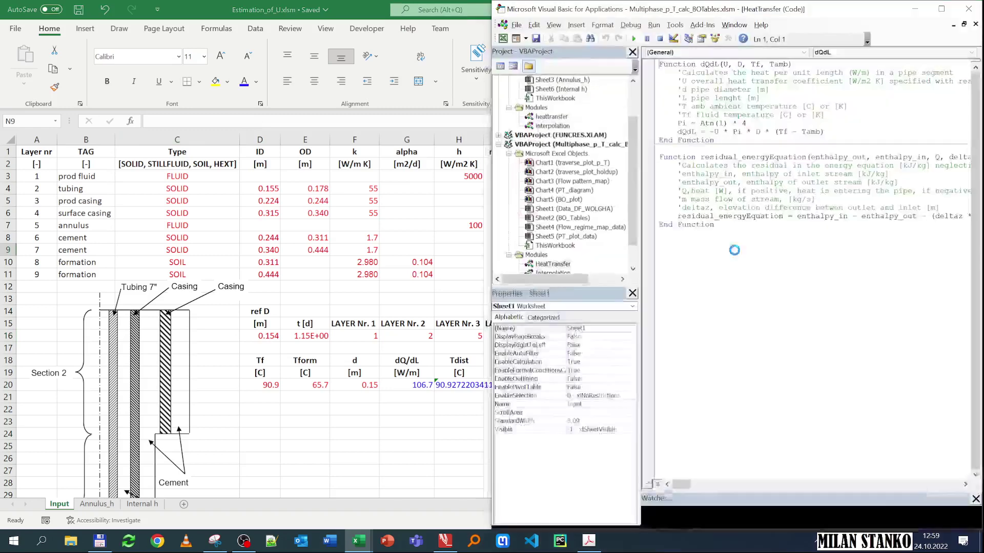
{"action": "double_click", "coordinate": [822, 14]}
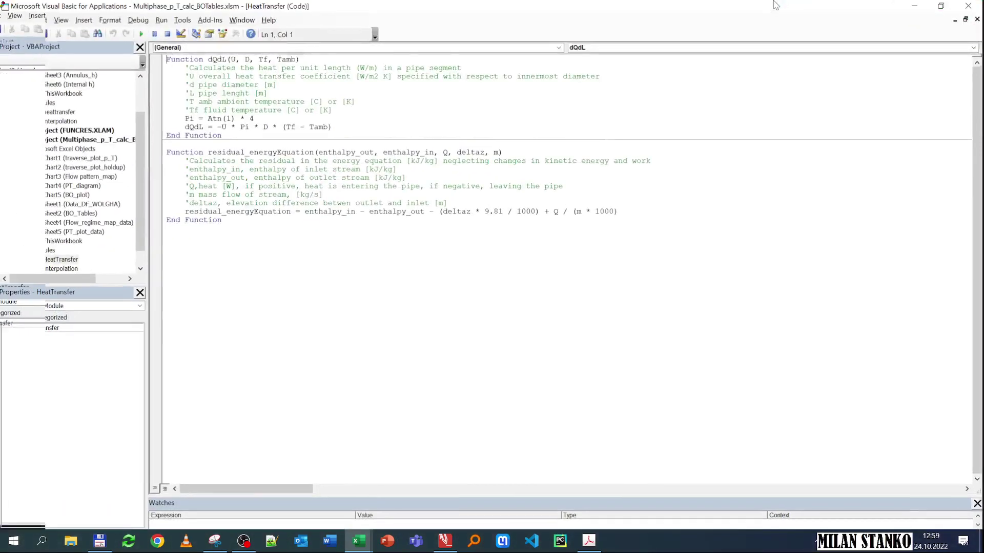
{"action": "scroll", "coordinate": [80, 254], "scroll_direction": "up", "scroll_amount": 2}
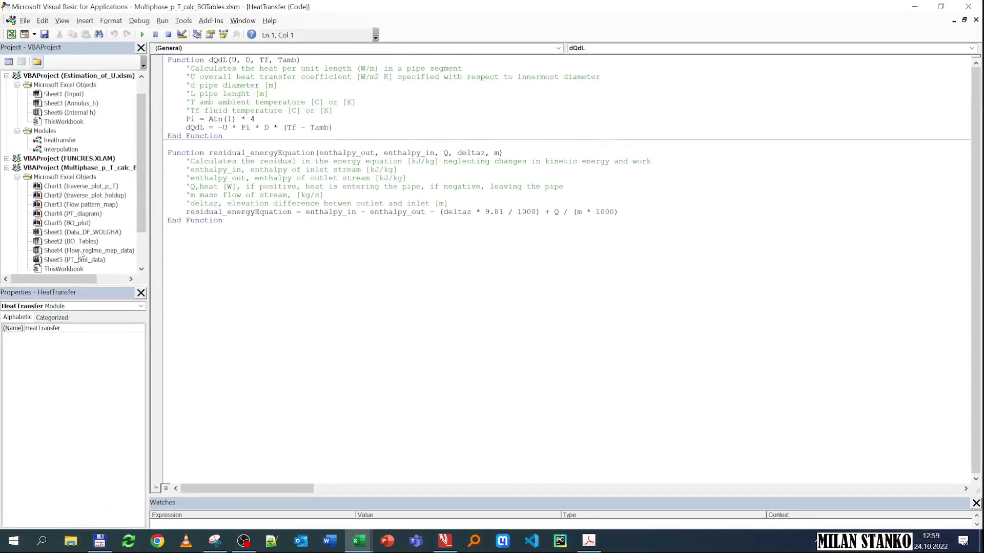
{"action": "double_click", "coordinate": [71, 157]}
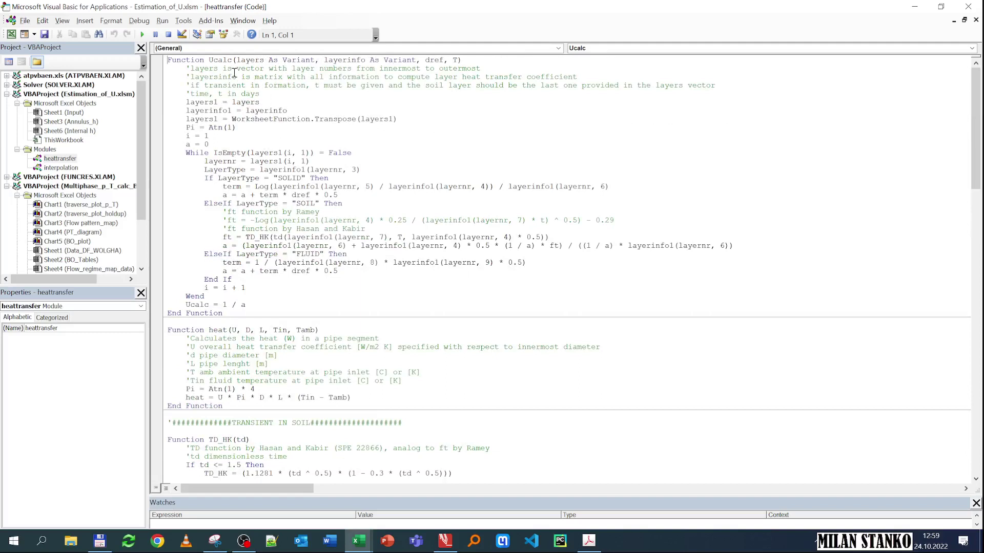
- Highlight Ucalc's layers, layerinfo and T arguments
{"action": "left_click_drag", "start_coordinate": [237, 58], "coordinate": [262, 56]}
{"action": "left_click_drag", "start_coordinate": [324, 60], "coordinate": [444, 60]}
{"action": "left_click_drag", "start_coordinate": [452, 60], "coordinate": [458, 60]}
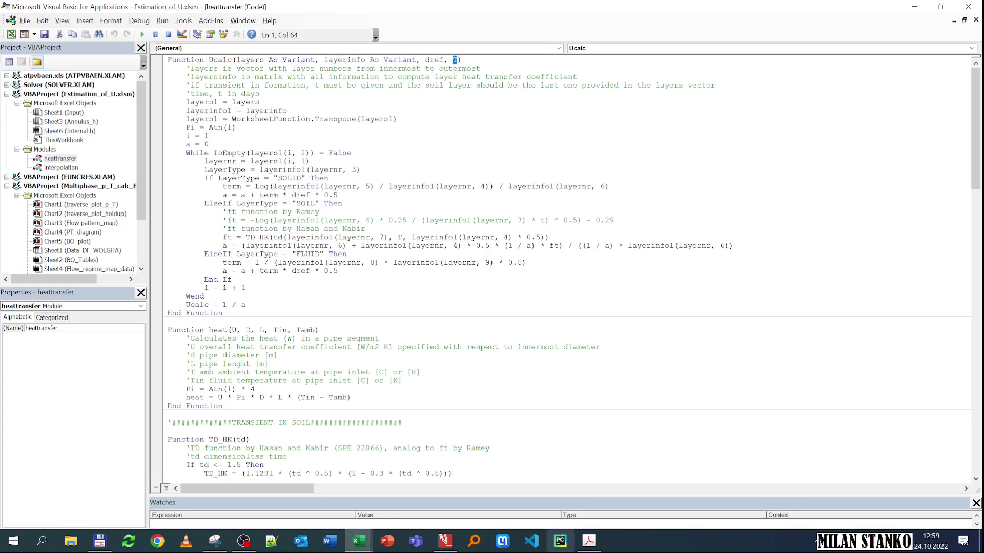
- Glance at the notes PDF briefly, then hide it to show the code again
{"action": "left_click", "coordinate": [596, 544]}
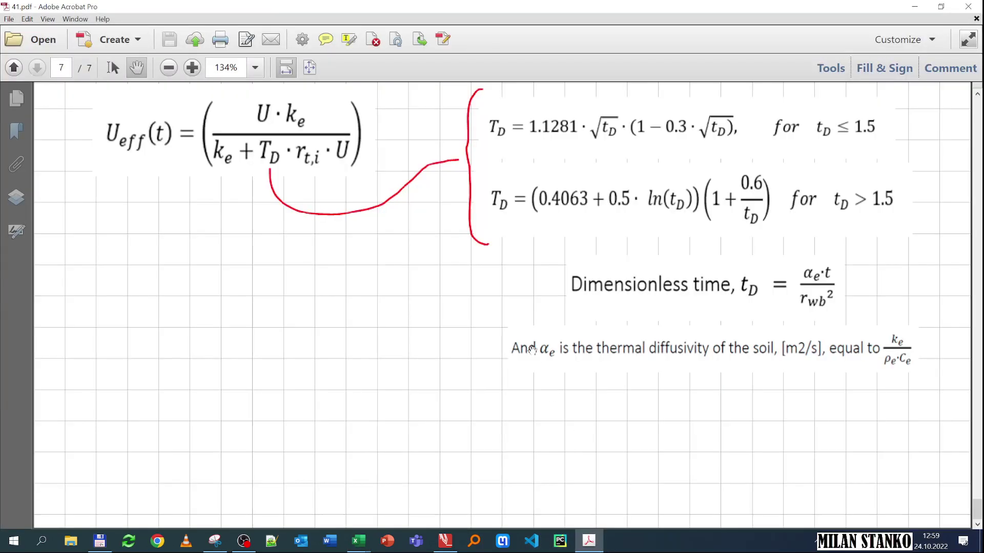
{"action": "scroll", "coordinate": [435, 350], "scroll_direction": "down", "scroll_amount": 3}
{"action": "scroll", "coordinate": [434, 350], "scroll_direction": "up", "scroll_amount": 3}
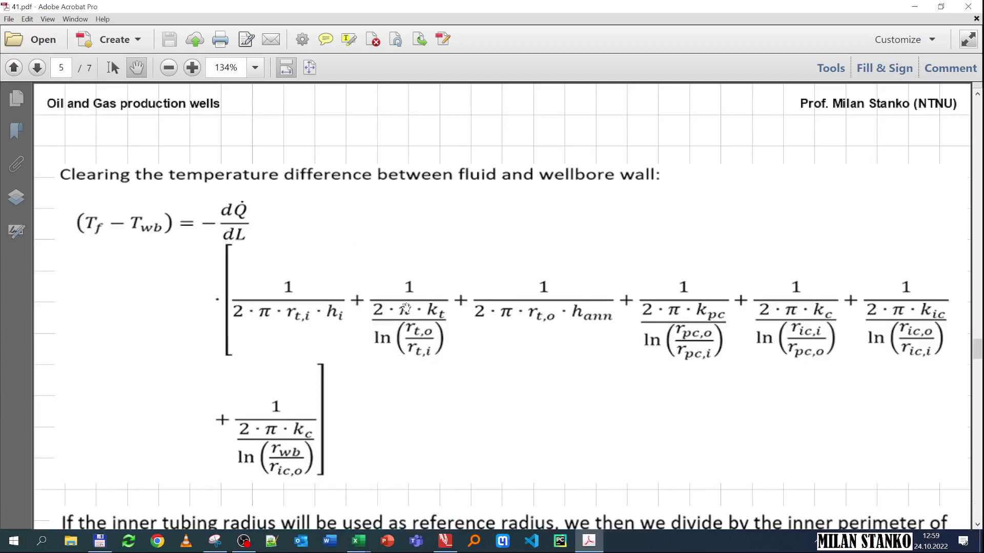
{"action": "left_click", "coordinate": [924, 10]}
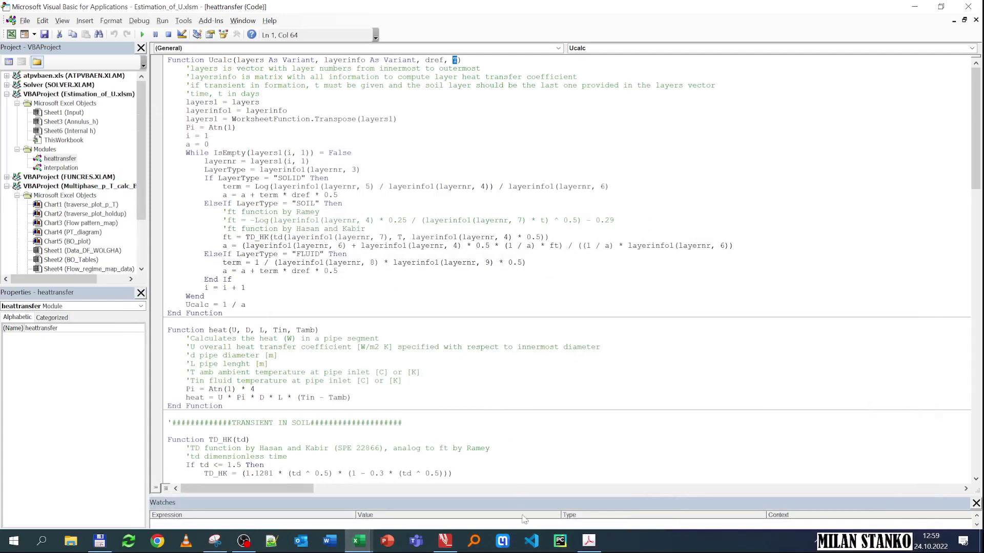
- Scroll the PDF through pages 5–7, then minimize Acrobat and the VBA editor
{"action": "left_click", "coordinate": [589, 540]}
{"action": "scroll", "coordinate": [508, 366], "scroll_direction": "down", "scroll_amount": 5}
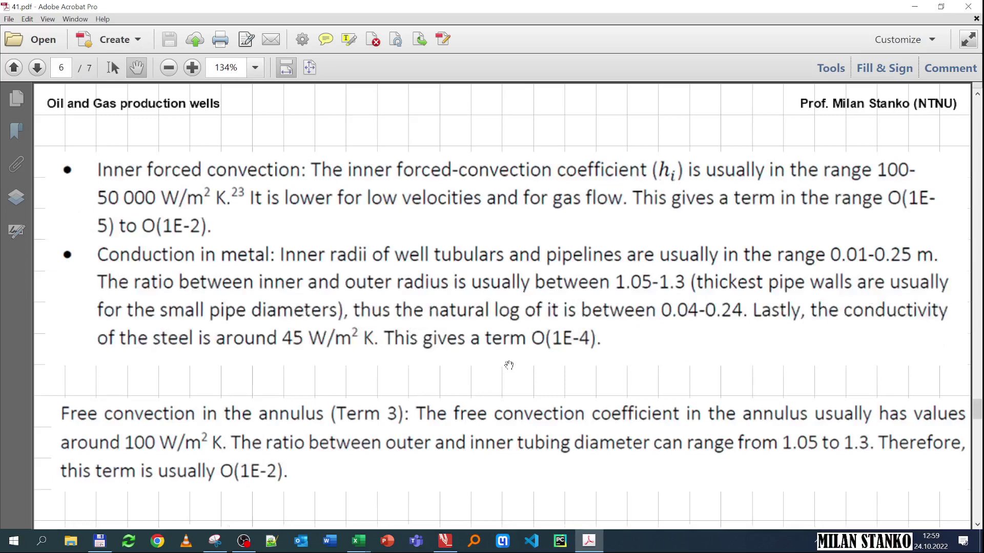
{"action": "scroll", "coordinate": [399, 369], "scroll_direction": "down", "scroll_amount": 15}
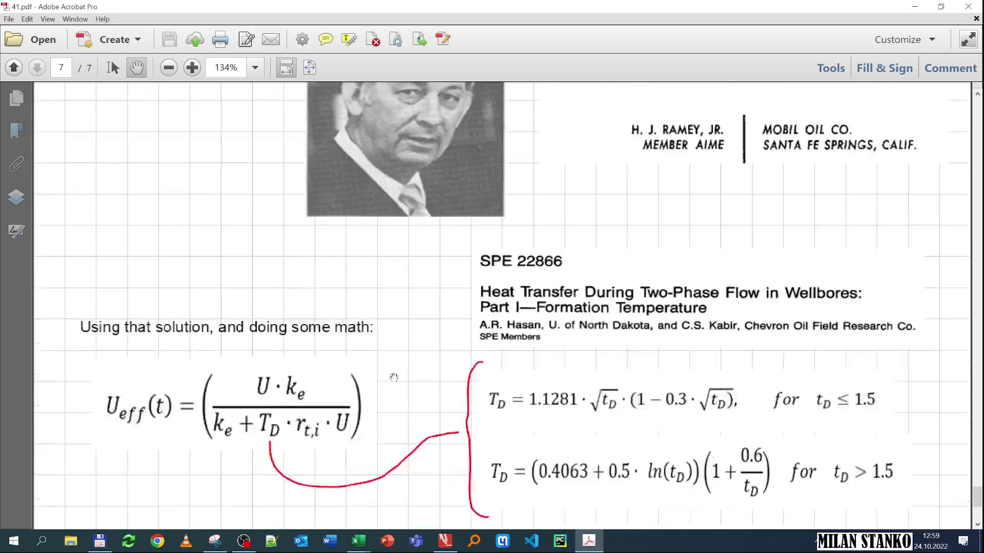
{"action": "scroll", "coordinate": [393, 378], "scroll_direction": "down", "scroll_amount": 2}
{"action": "left_click", "coordinate": [915, 6]}
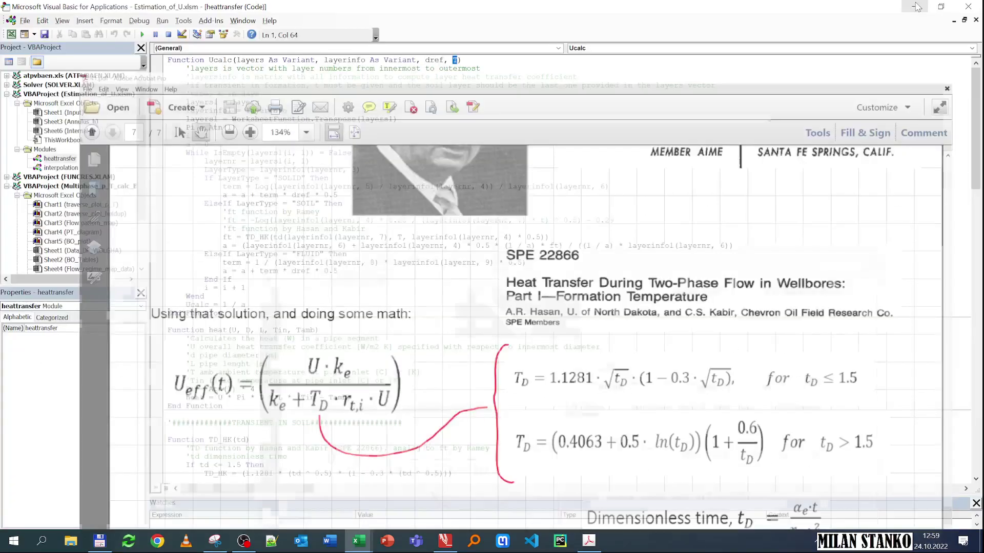
{"action": "left_click", "coordinate": [915, 7]}
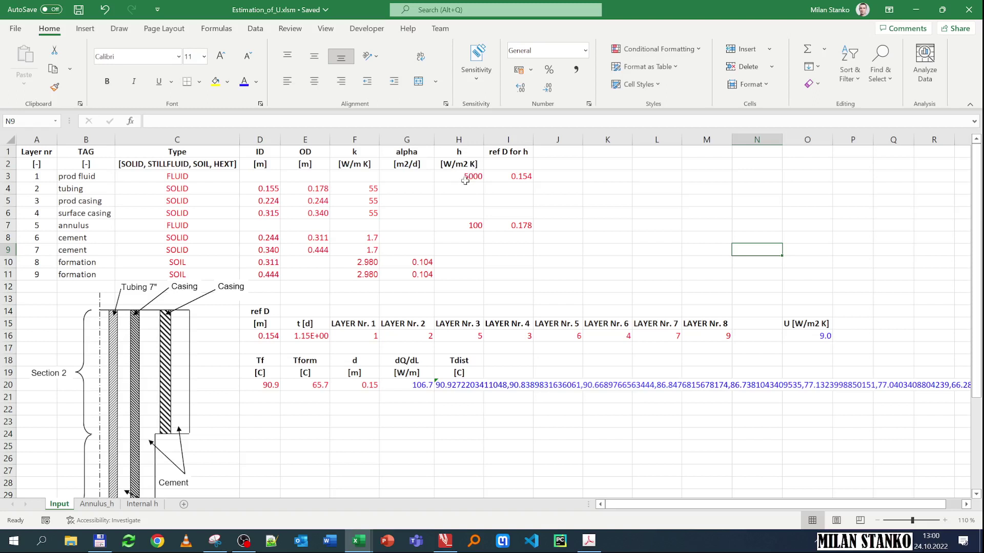
{"action": "left_click", "coordinate": [470, 177]}
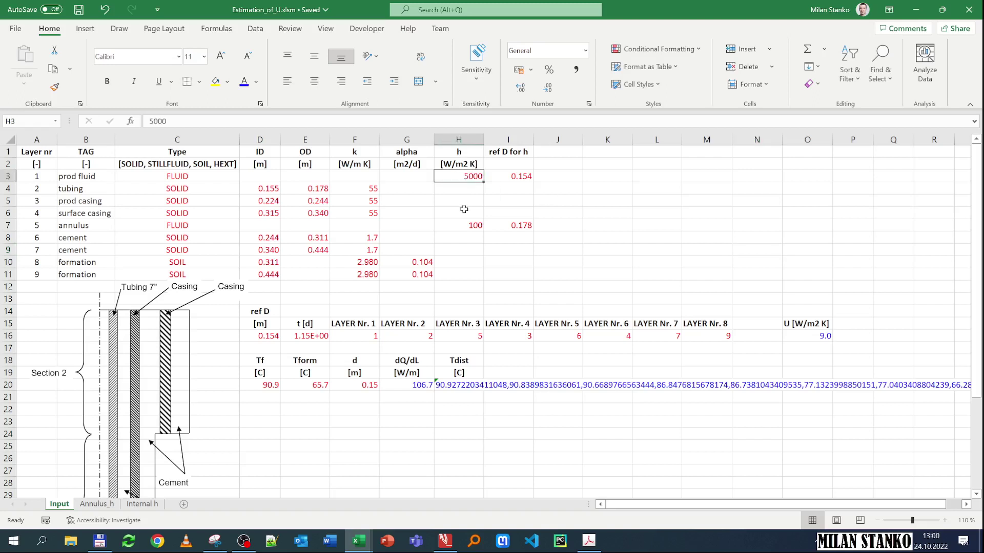
{"action": "type", "text": "50"}
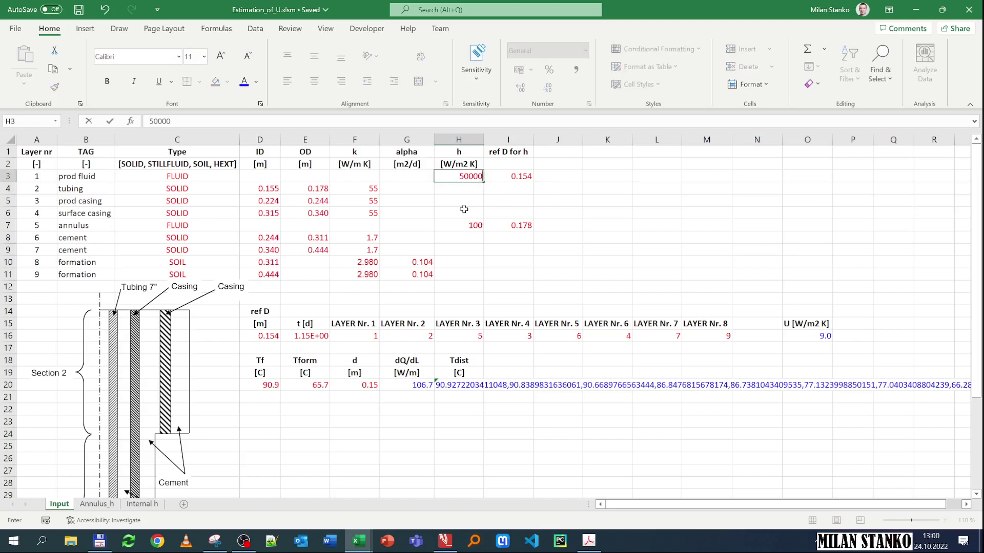
{"action": "type", "text": "000"}
{"action": "key", "text": "Return"}
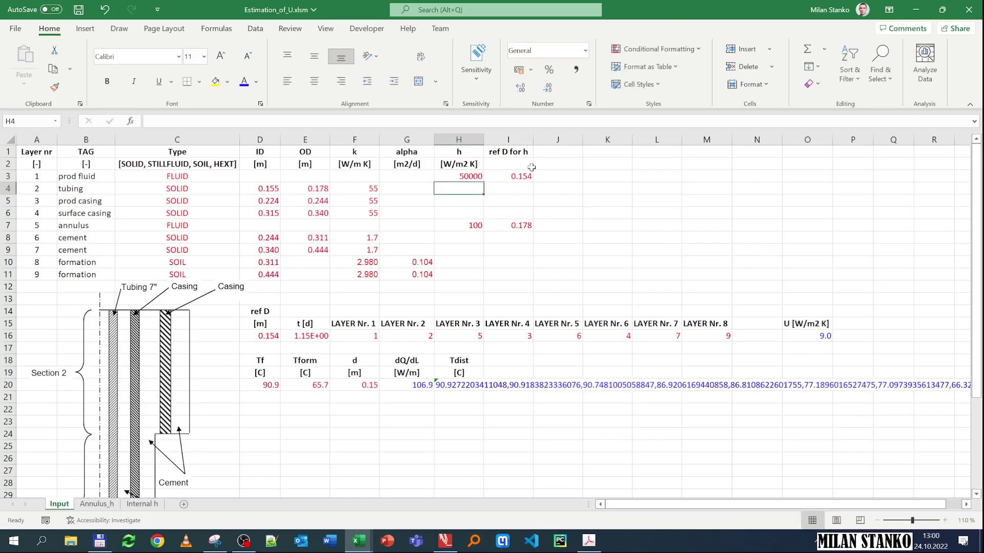
{"action": "left_click", "coordinate": [454, 177]}
{"action": "type", "text": "10000"}
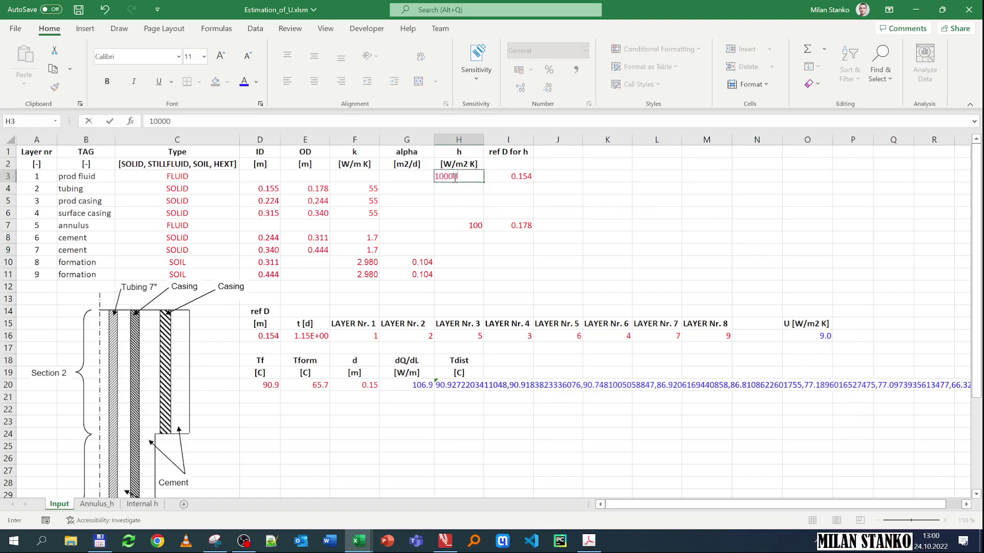
{"action": "key", "text": "Return"}
{"action": "left_click", "coordinate": [462, 177]}
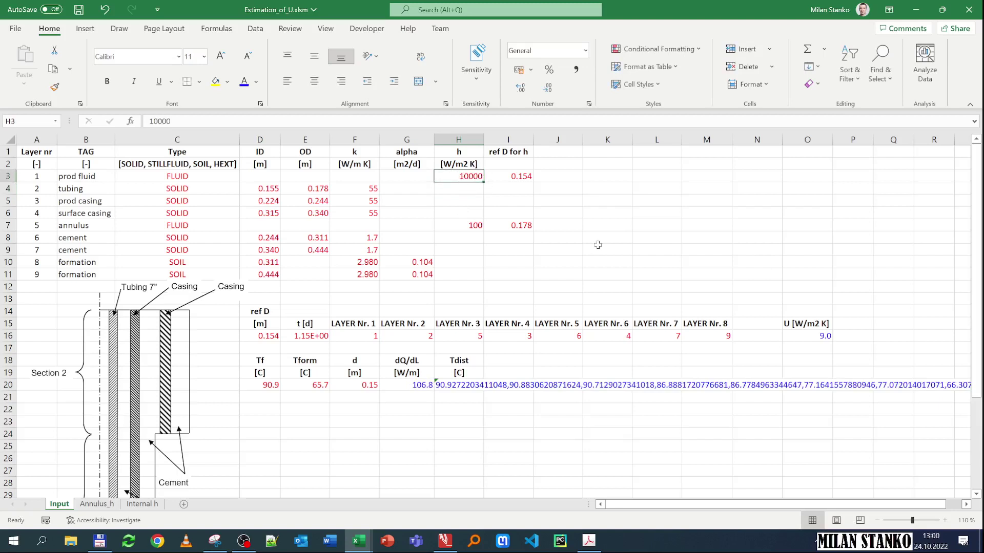
{"action": "type", "text": "500"}
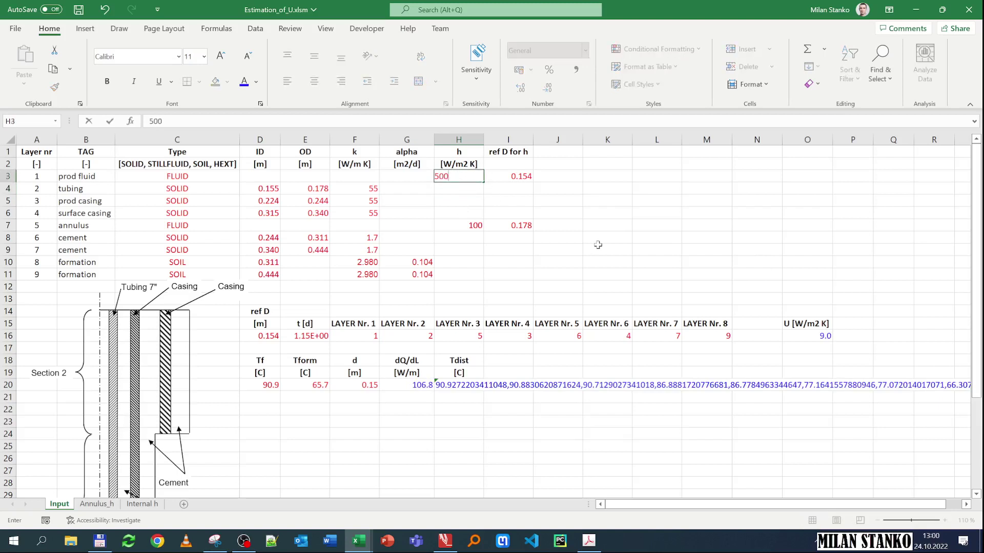
{"action": "type", "text": "0"}
{"action": "key", "text": "ctrl+Return"}
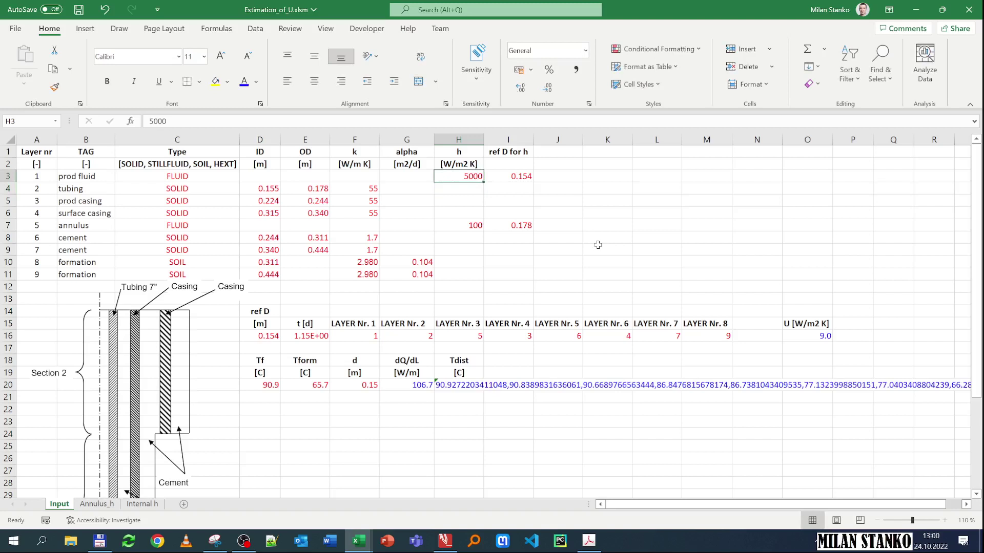
{"action": "type", "text": "100"}
{"action": "key", "text": "Return"}
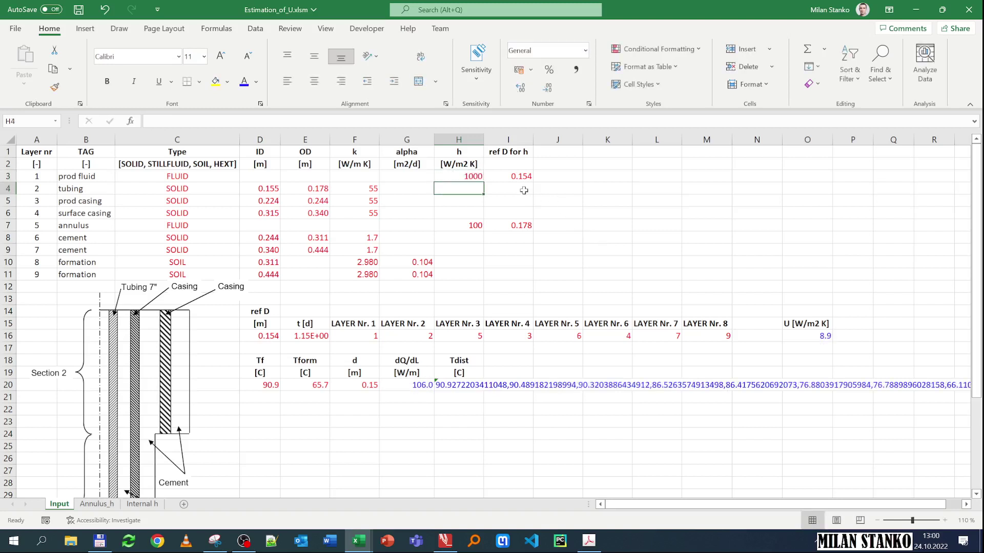
{"action": "left_click", "coordinate": [476, 176]}
{"action": "type", "text": "2000"}
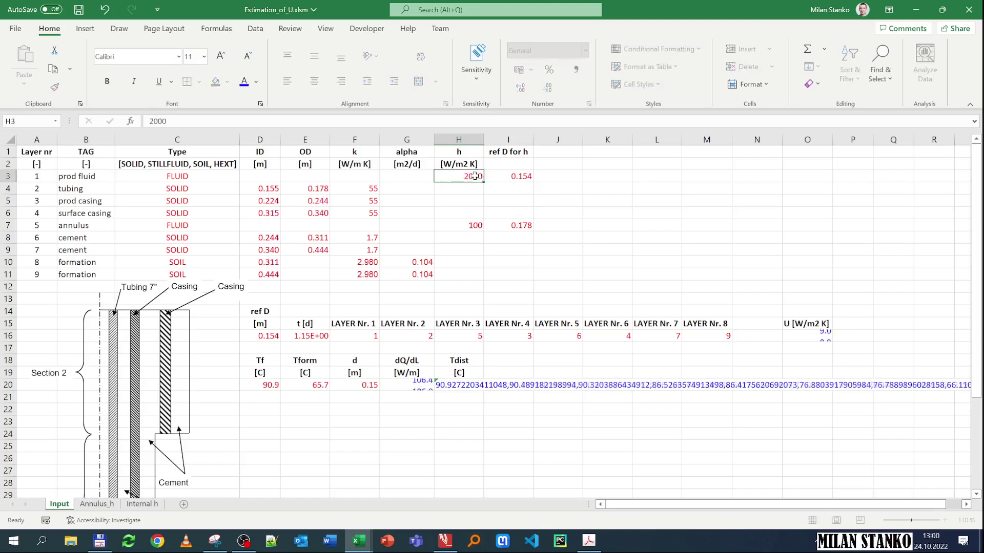
{"action": "key", "text": "Return"}
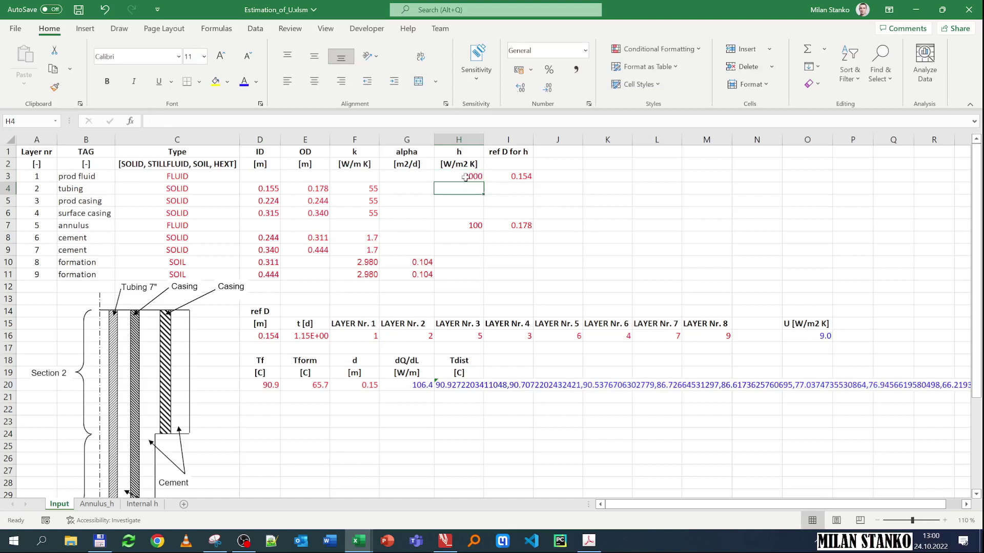
{"action": "left_click", "coordinate": [465, 177]}
{"action": "type", "text": "10"}
{"action": "key", "text": "Return"}
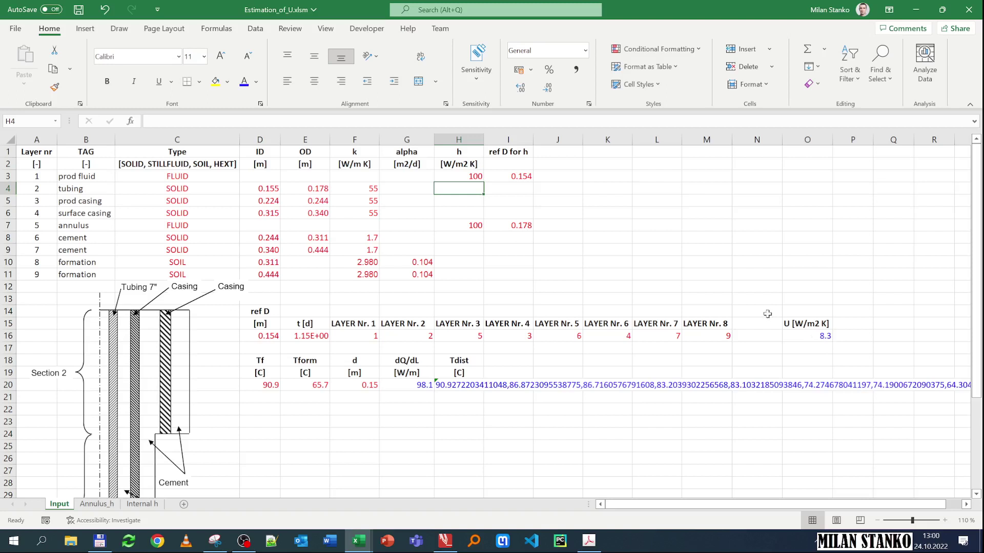
{"action": "left_click", "coordinate": [466, 174]}
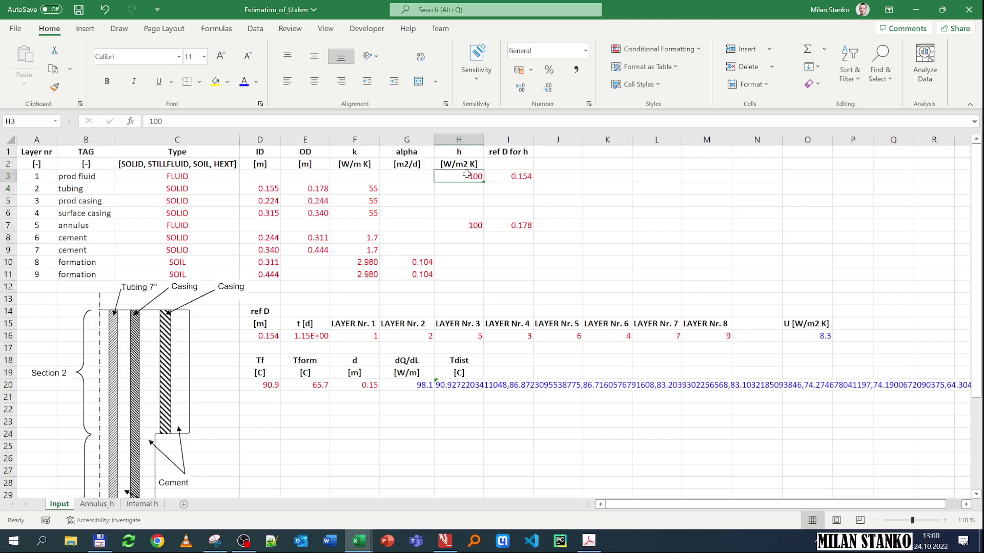
{"action": "type", "text": "1000"}
{"action": "key", "text": "Return"}
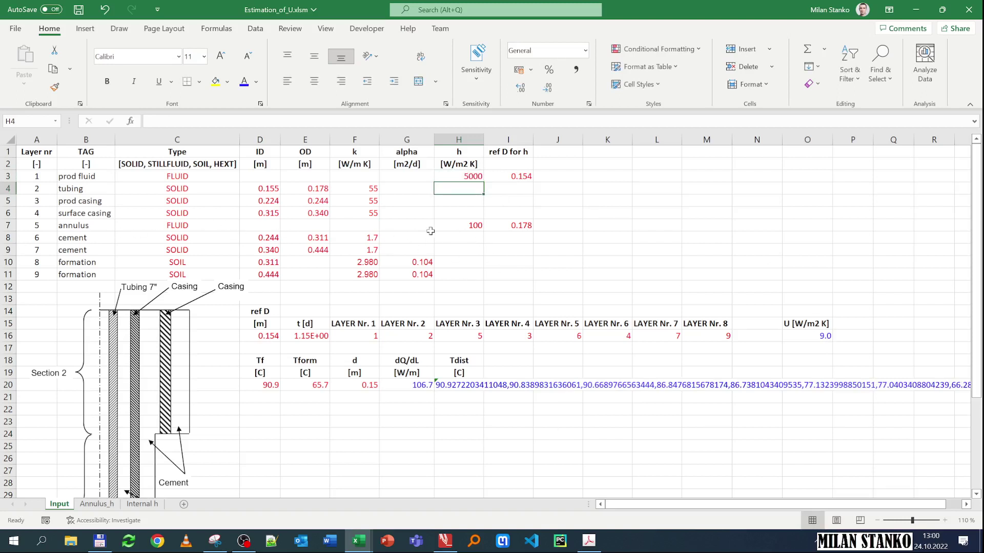
{"action": "left_click", "coordinate": [459, 225]}
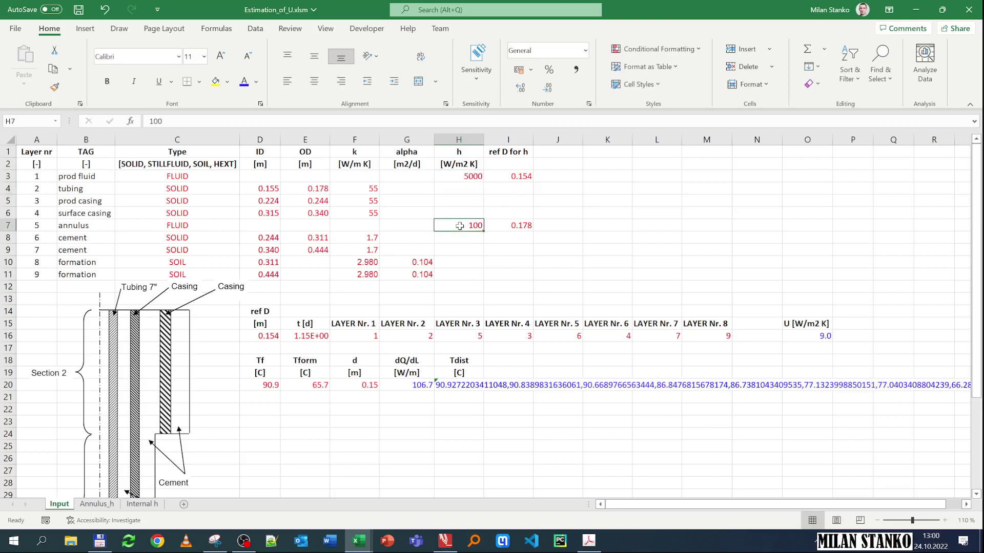
{"action": "type", "text": "50"}
{"action": "key", "text": "Return"}
{"action": "left_click", "coordinate": [460, 226]}
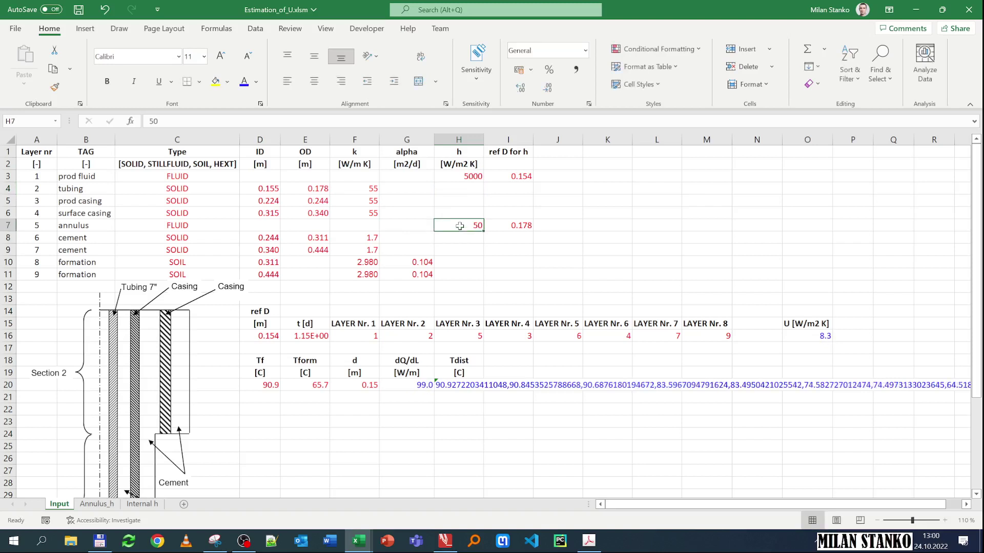
{"action": "type", "text": "200"}
{"action": "key", "text": "Return"}
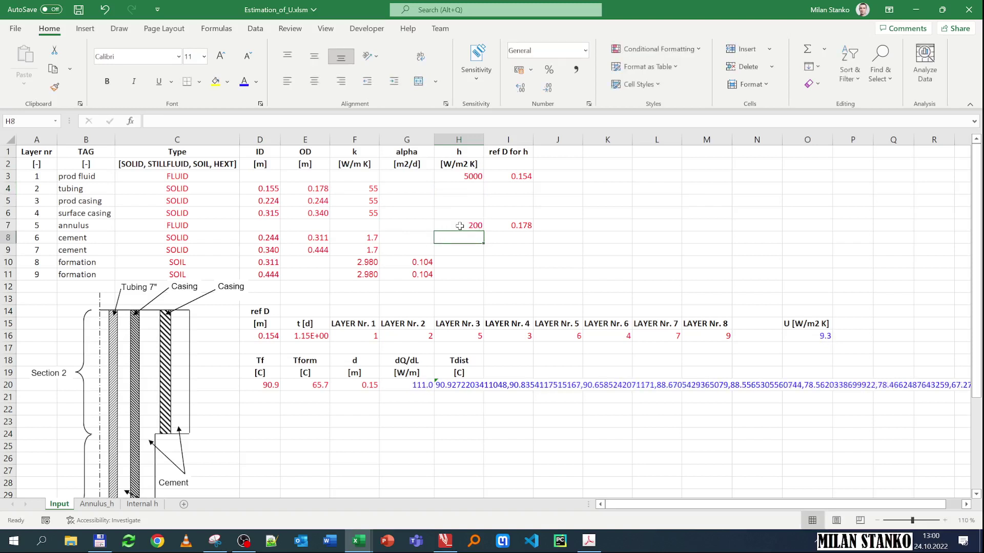
{"action": "left_click", "coordinate": [460, 226]}
{"action": "type", "text": "100"}
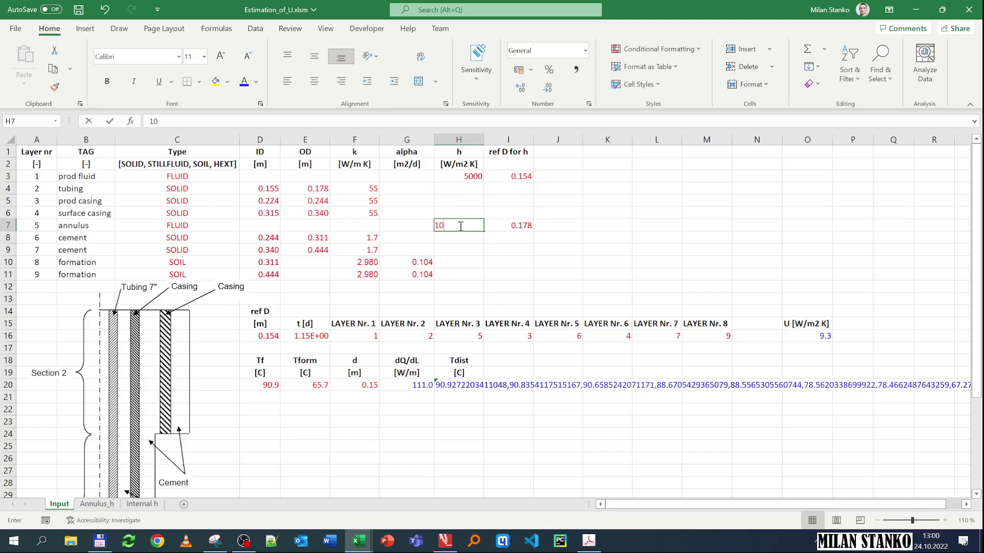
{"action": "key", "text": "Return"}
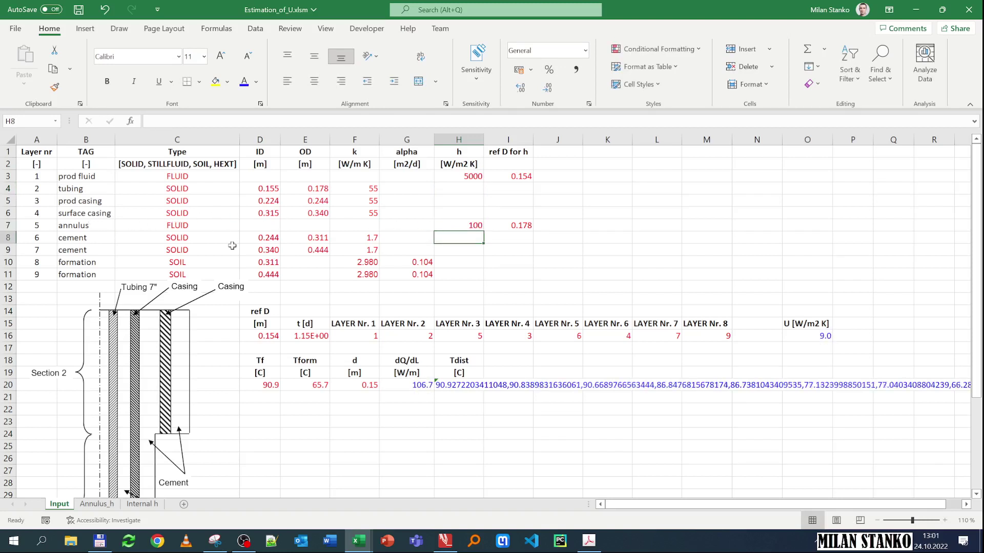
{"action": "left_click", "coordinate": [307, 336]}
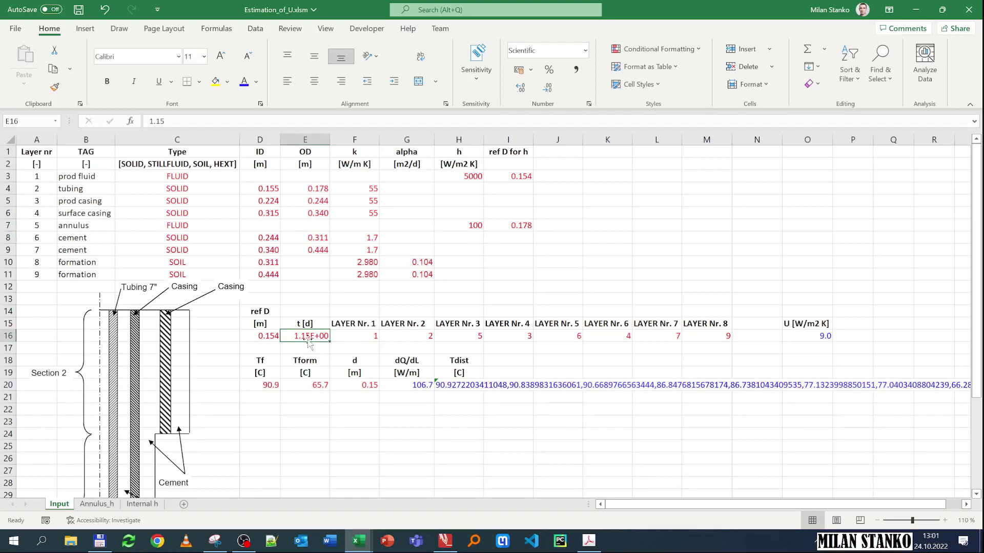
{"action": "type", "text": "0"}
{"action": "key", "text": "Return"}
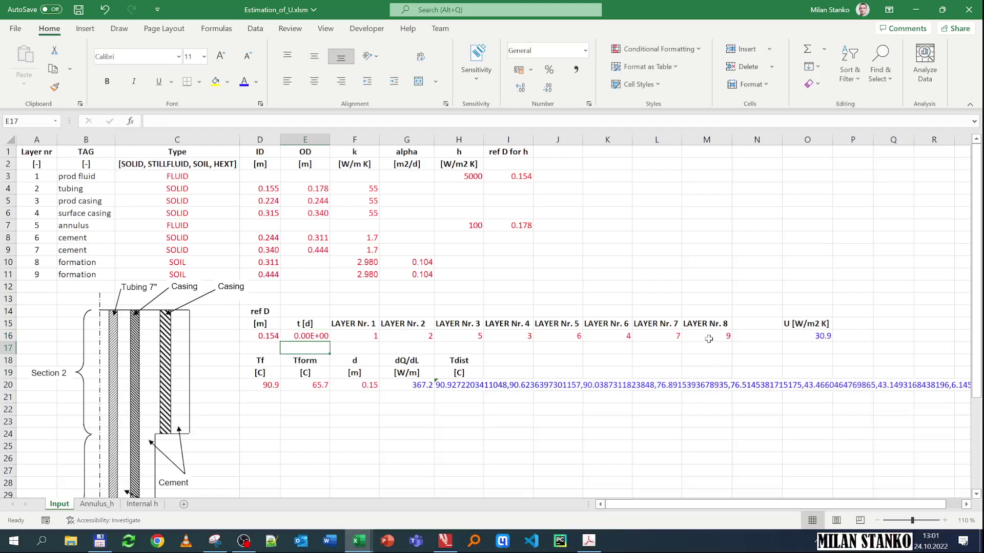
{"action": "left_click", "coordinate": [302, 337]}
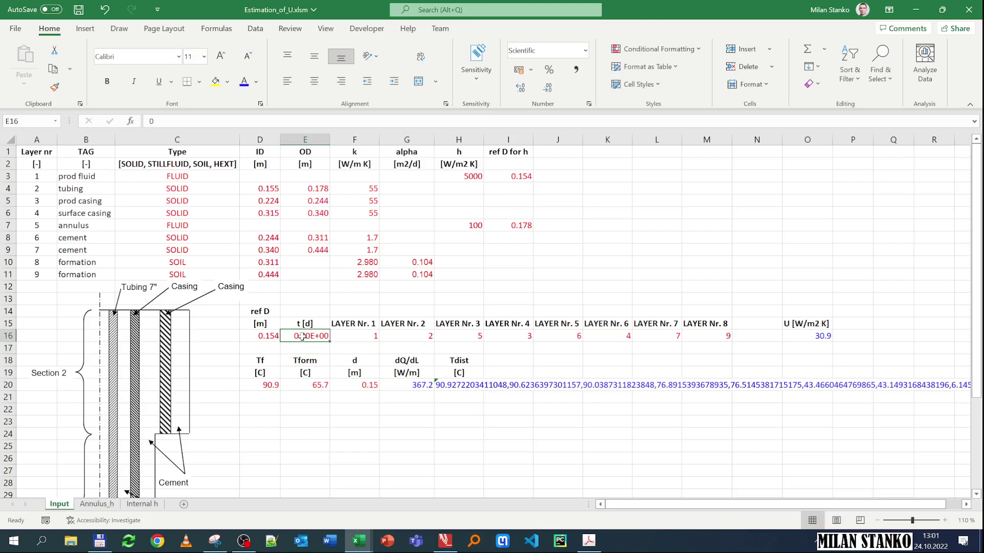
{"action": "type", "text": "10"}
{"action": "key", "text": "Return"}
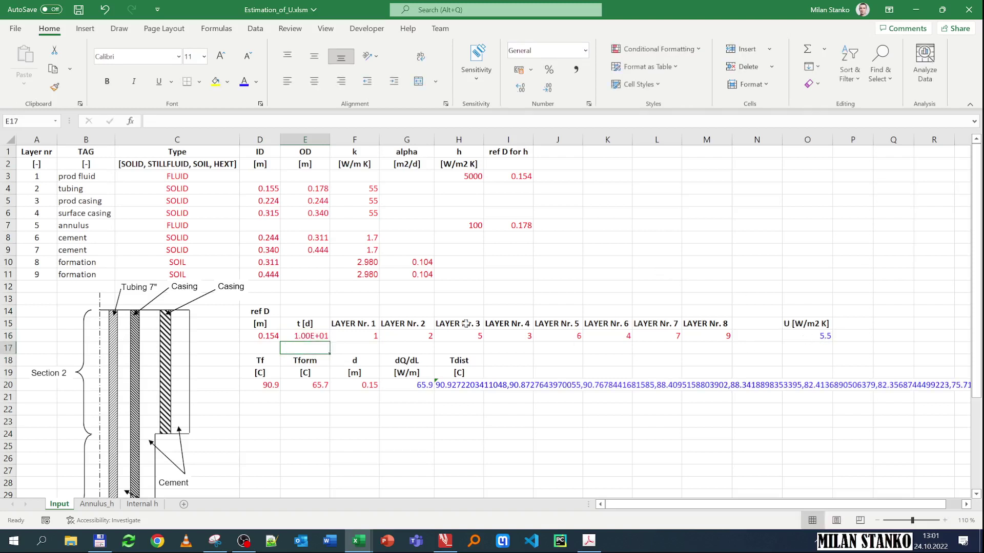
{"action": "left_click", "coordinate": [306, 338]}
{"action": "type", "text": "1.15"}
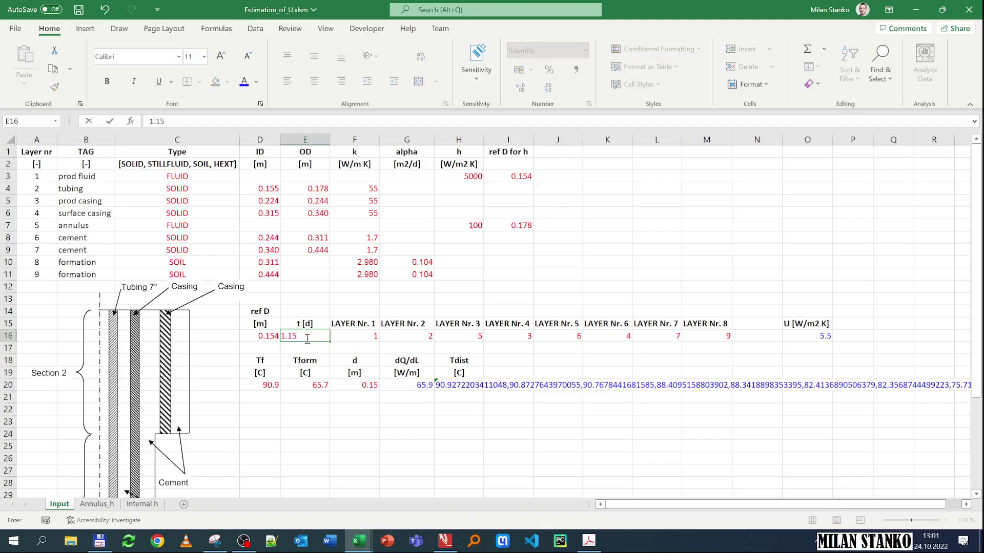
{"action": "key", "text": "Return"}
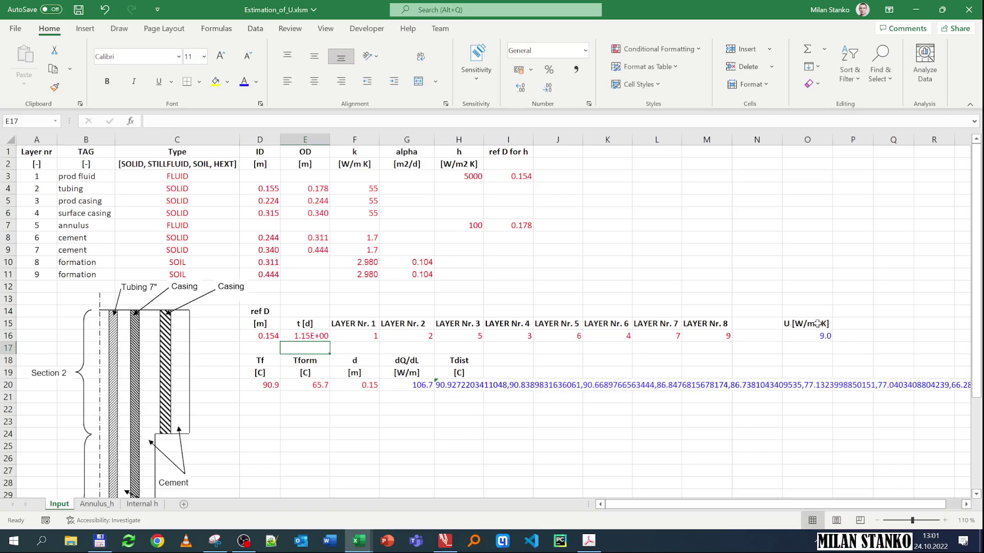
{"action": "left_click", "coordinate": [368, 550]}
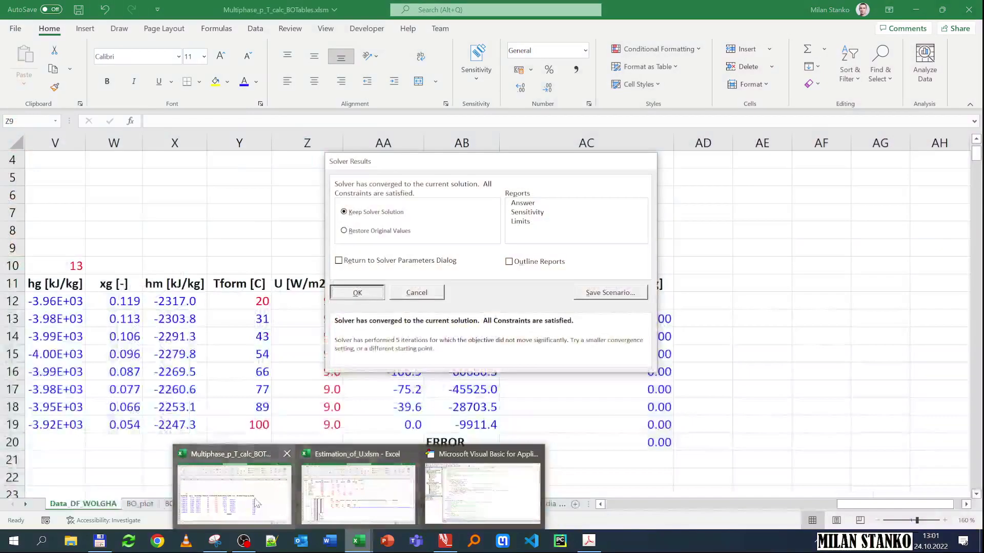
{"action": "left_click", "coordinate": [234, 489]}
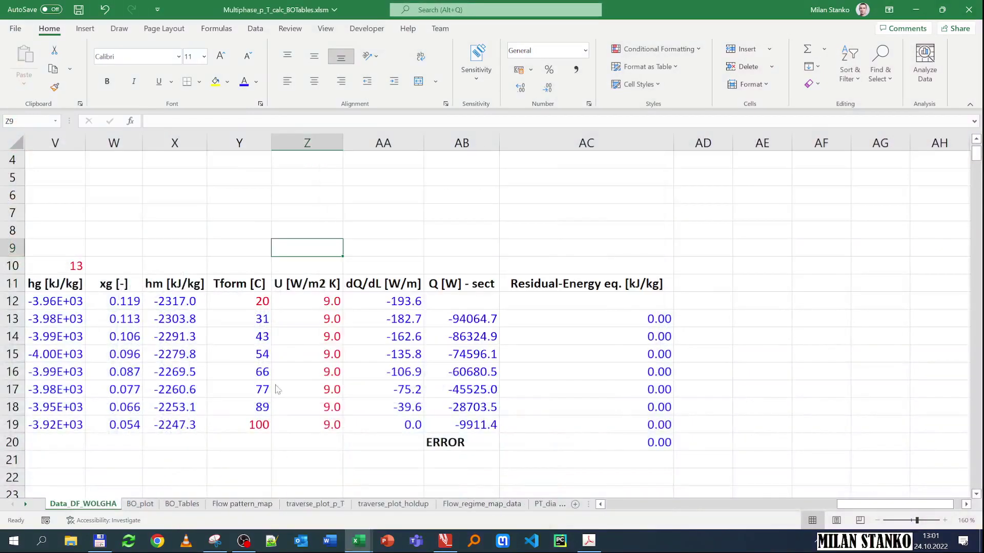
{"action": "left_click", "coordinate": [916, 9]}
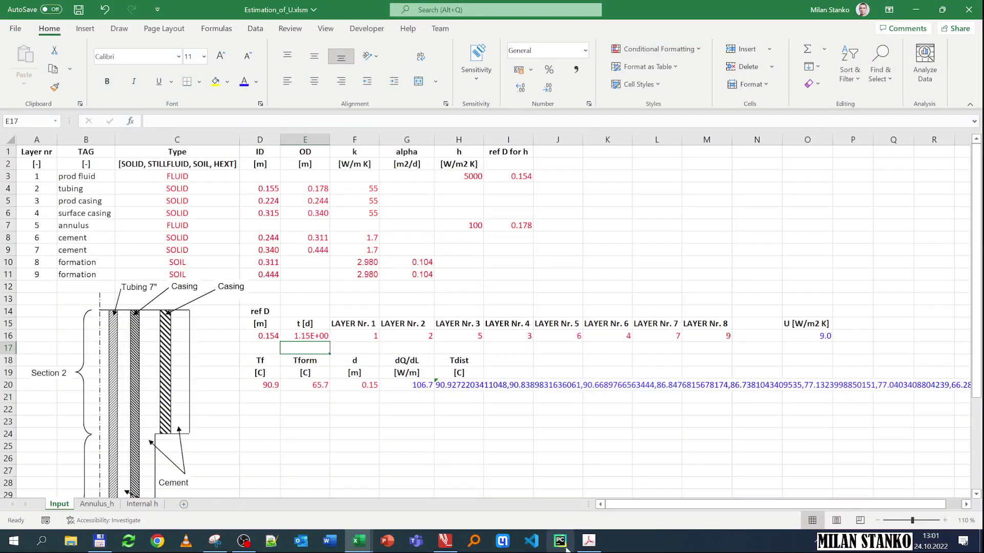
- Scroll 41.pdf up from page 5 to page 4's wellbore layer cross-section
{"action": "mouse_move", "coordinate": [589, 541]}
{"action": "left_click", "coordinate": [589, 494]}
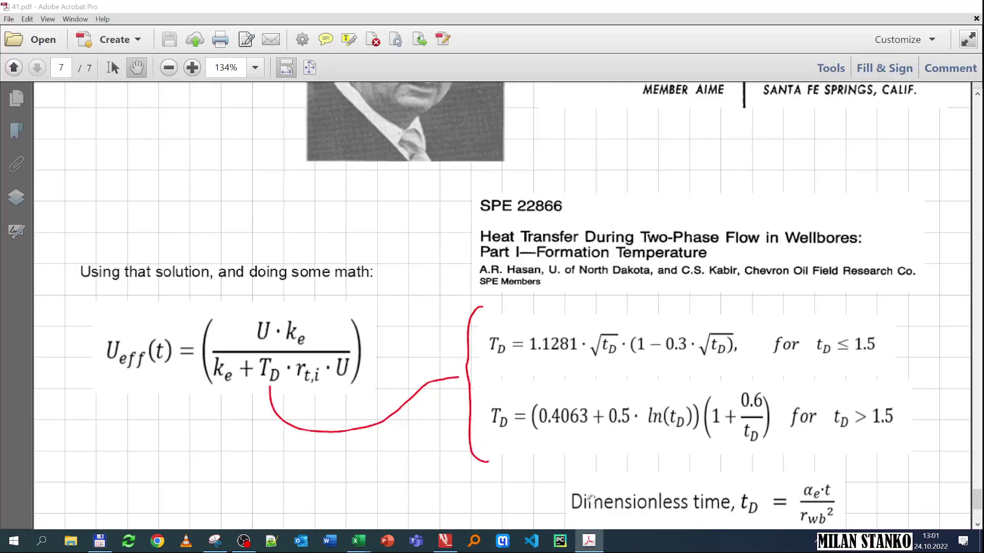
{"action": "scroll", "coordinate": [513, 322], "scroll_direction": "up", "scroll_amount": 5}
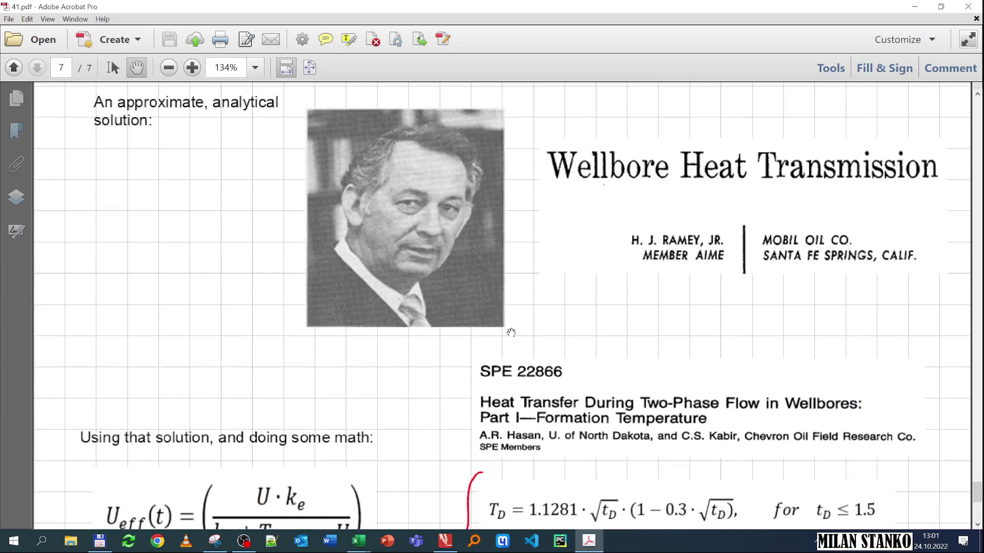
{"action": "scroll", "coordinate": [511, 333], "scroll_direction": "up", "scroll_amount": 12}
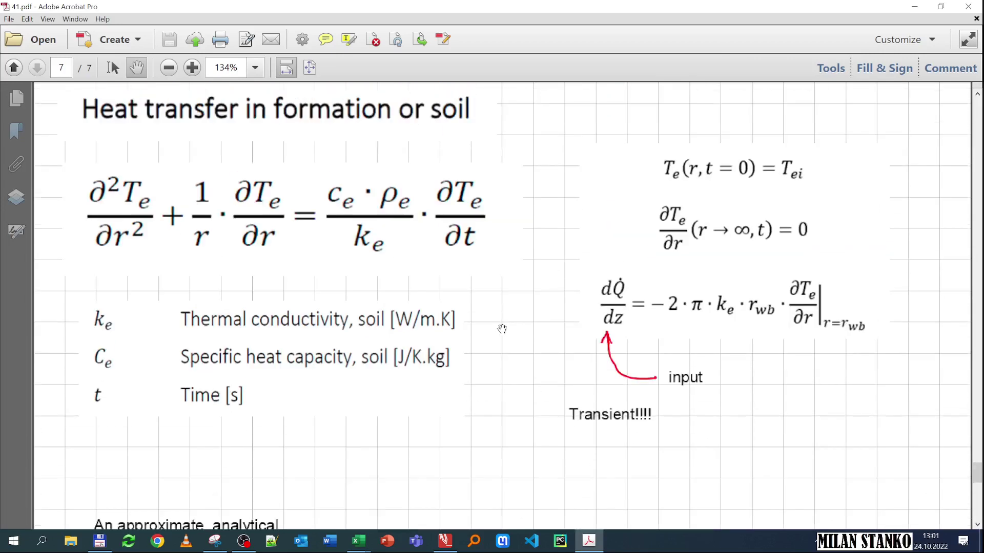
{"action": "scroll", "coordinate": [495, 327], "scroll_direction": "up", "scroll_amount": 10}
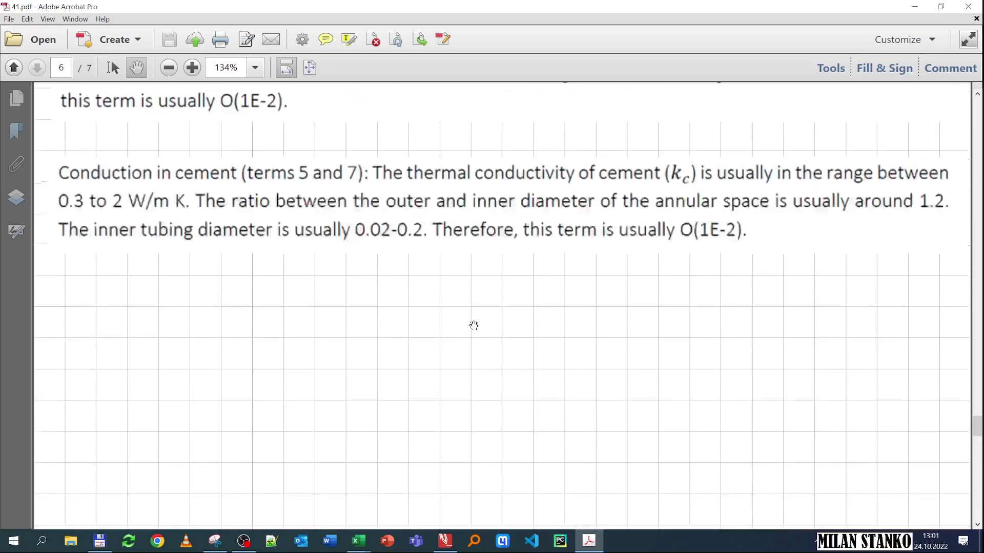
{"action": "scroll", "coordinate": [473, 324], "scroll_direction": "up", "scroll_amount": 10}
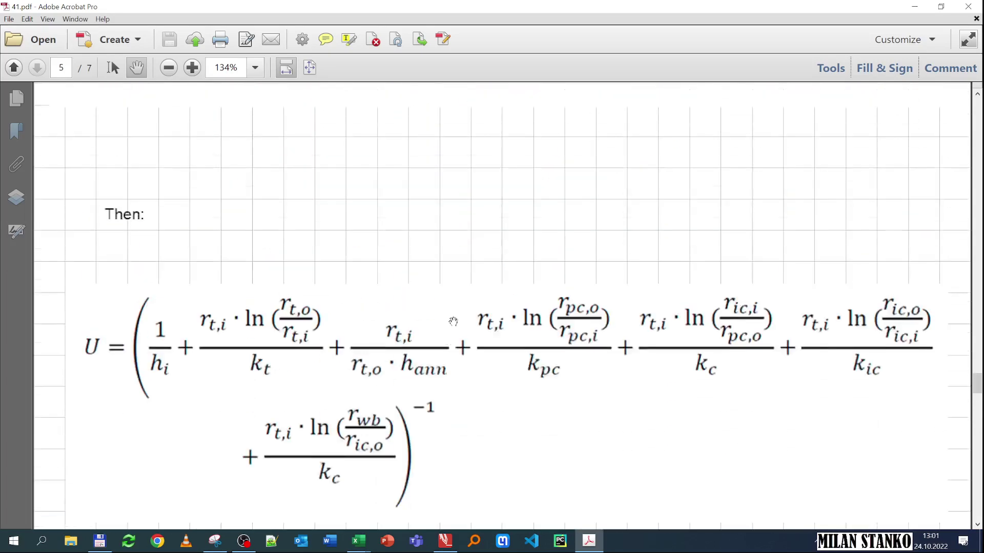
{"action": "scroll", "coordinate": [443, 319], "scroll_direction": "up", "scroll_amount": 10}
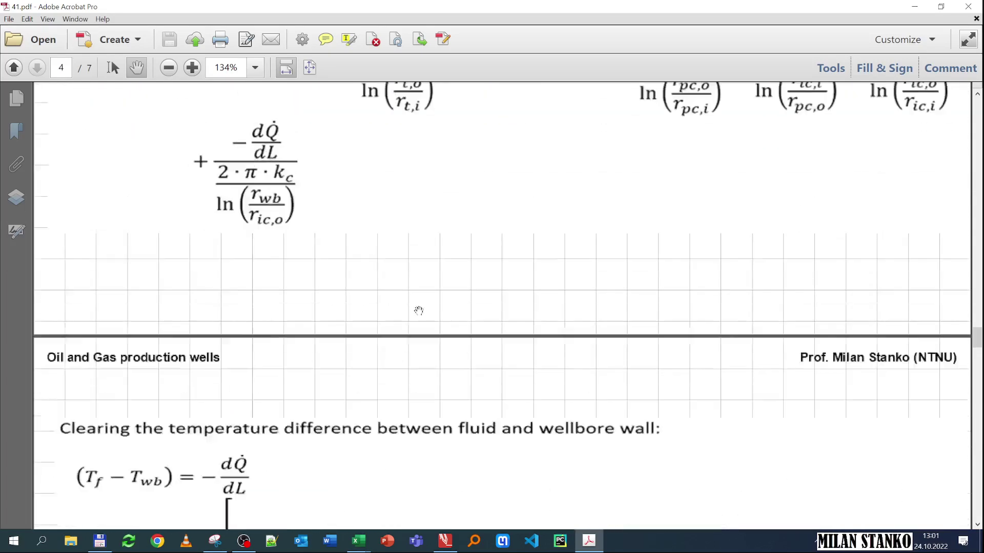
{"action": "scroll", "coordinate": [446, 276], "scroll_direction": "up", "scroll_amount": 15}
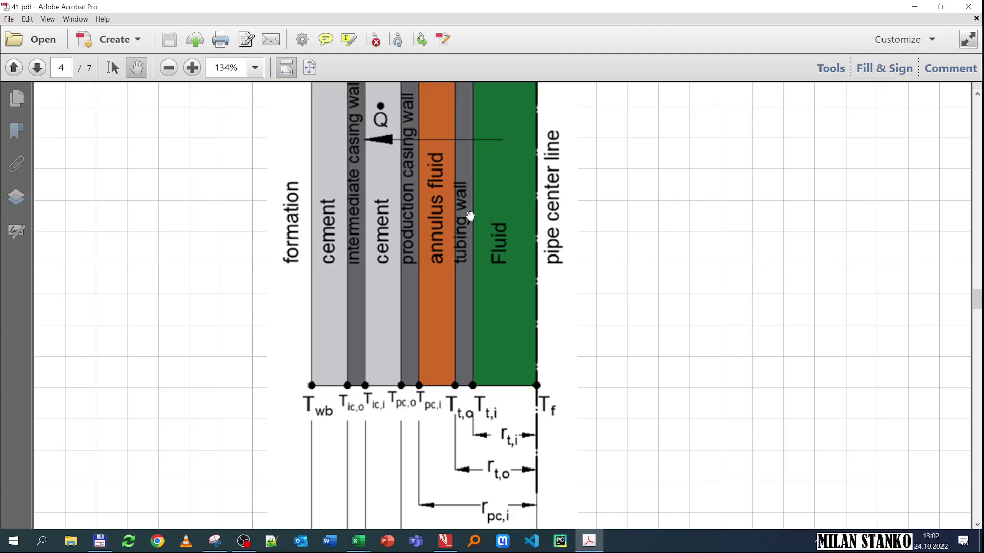
{"action": "scroll", "coordinate": [462, 218], "scroll_direction": "up", "scroll_amount": 2}
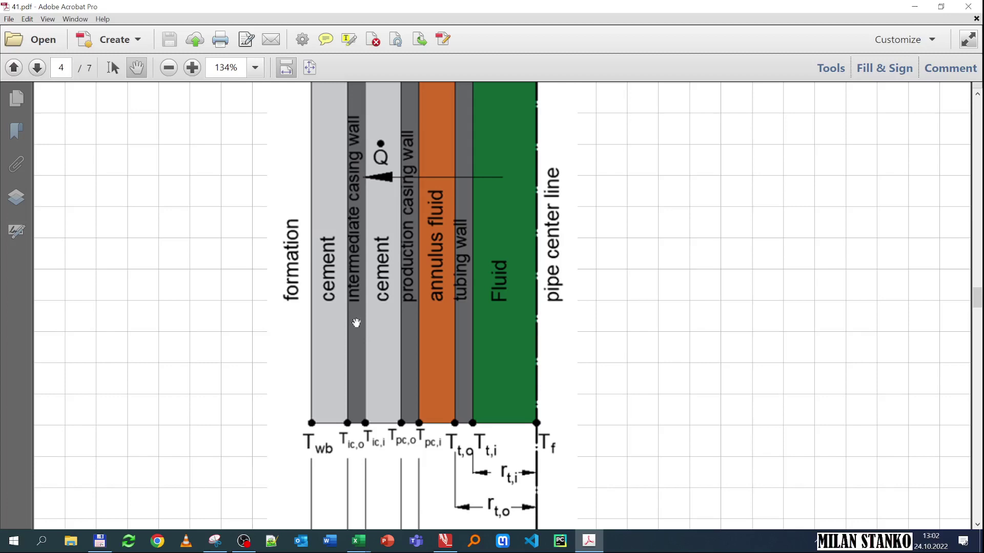
{"action": "scroll", "coordinate": [406, 342], "scroll_direction": "down", "scroll_amount": 15}
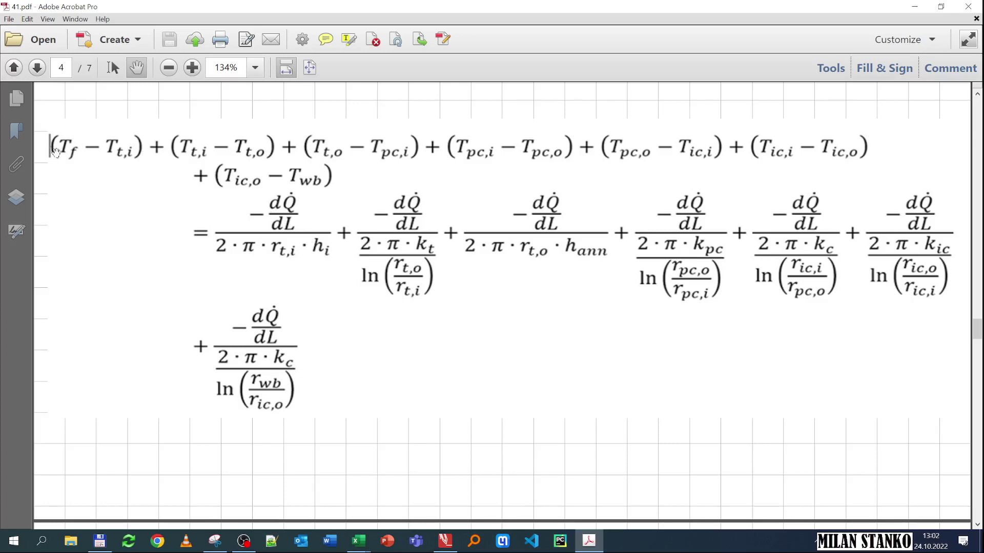
{"action": "scroll", "coordinate": [220, 192], "scroll_direction": "up", "scroll_amount": 10}
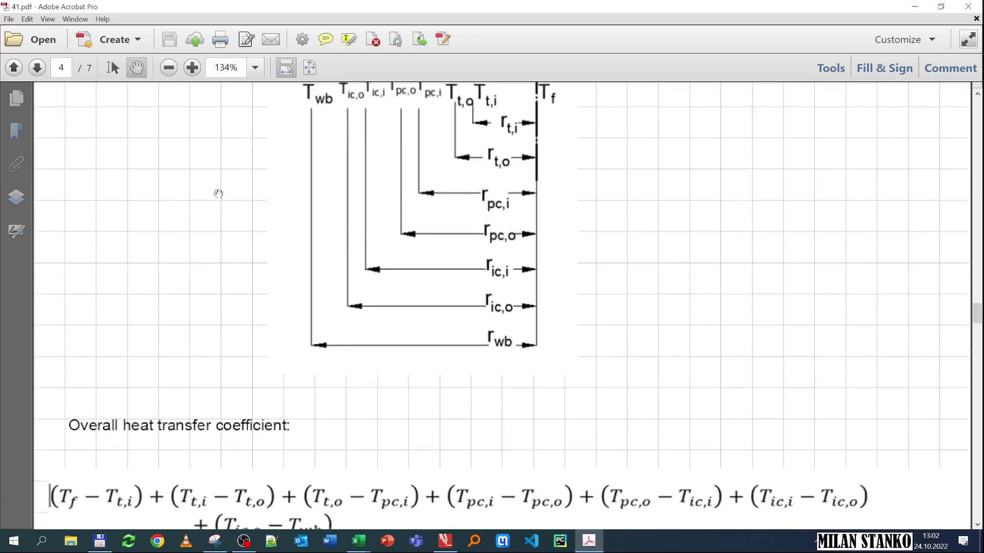
{"action": "scroll", "coordinate": [218, 194], "scroll_direction": "up", "scroll_amount": 3}
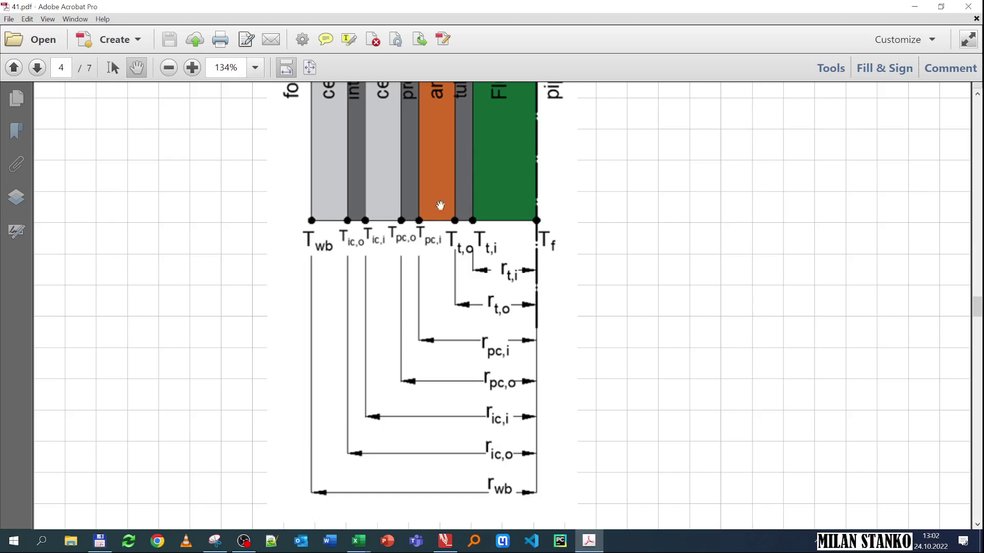
- Put the PDF away and bring the VBA code editor forward
{"action": "left_click", "coordinate": [915, 7]}
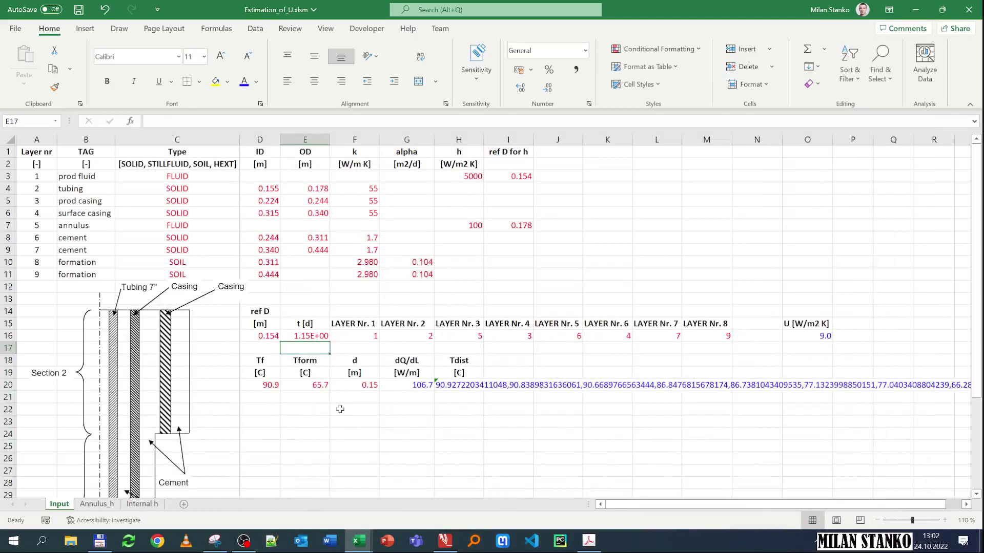
{"action": "mouse_move", "coordinate": [363, 548]}
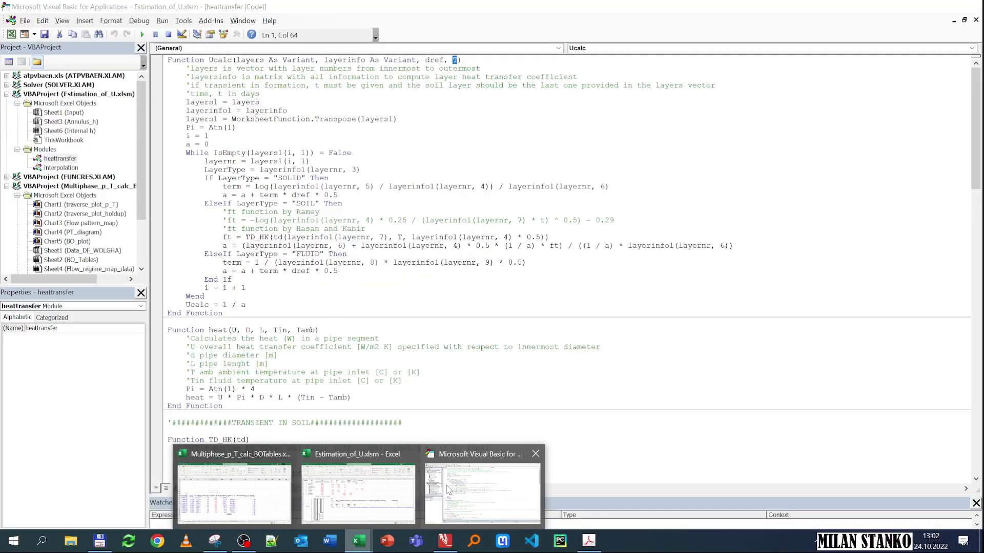
{"action": "left_click", "coordinate": [448, 489]}
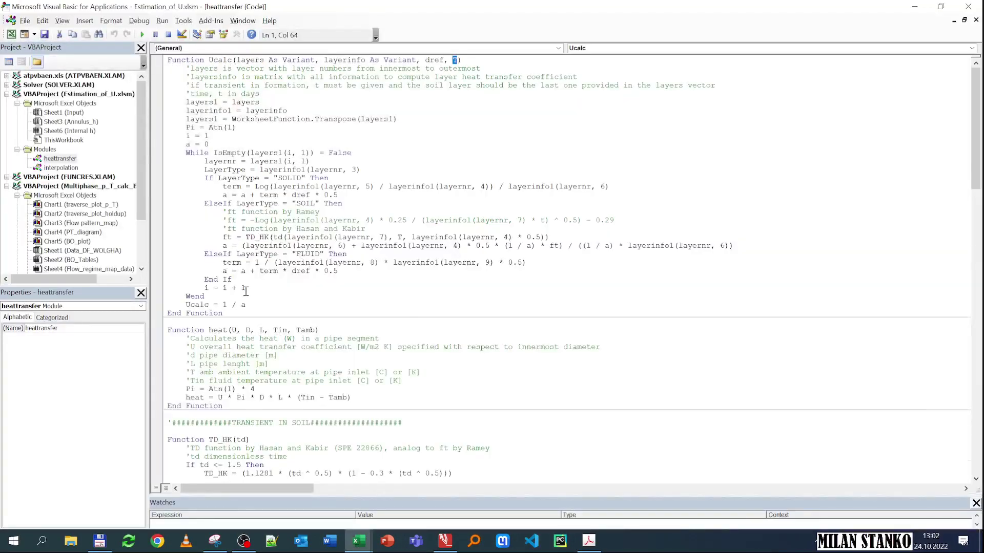
- Scroll to the Tcalc function and select its Q heat parameter
{"action": "scroll", "coordinate": [246, 291], "scroll_direction": "down", "scroll_amount": 10}
{"action": "scroll", "coordinate": [246, 291], "scroll_direction": "up", "scroll_amount": 10}
{"action": "scroll", "coordinate": [246, 291], "scroll_direction": "down", "scroll_amount": 20}
{"action": "scroll", "coordinate": [226, 257], "scroll_direction": "down", "scroll_amount": 12}
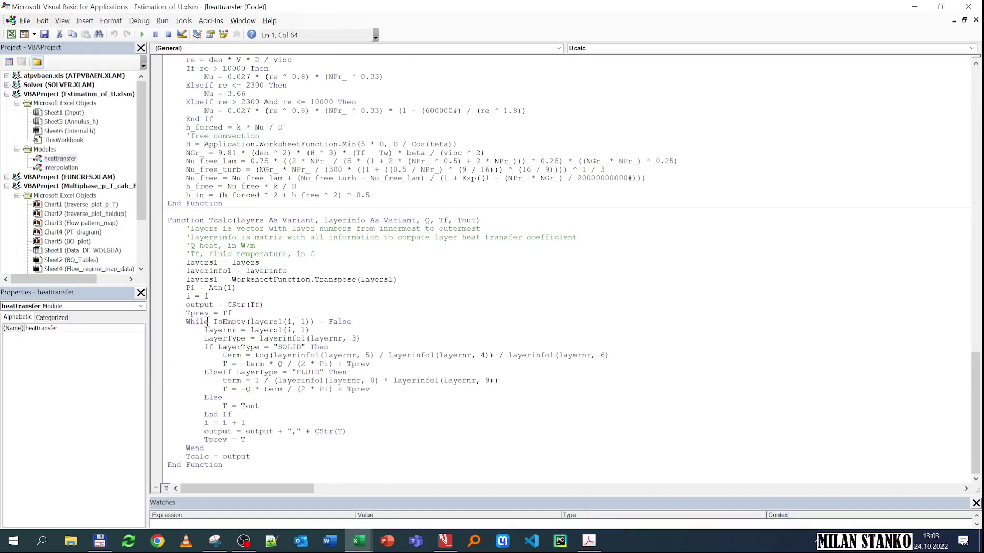
{"action": "double_click", "coordinate": [426, 220]}
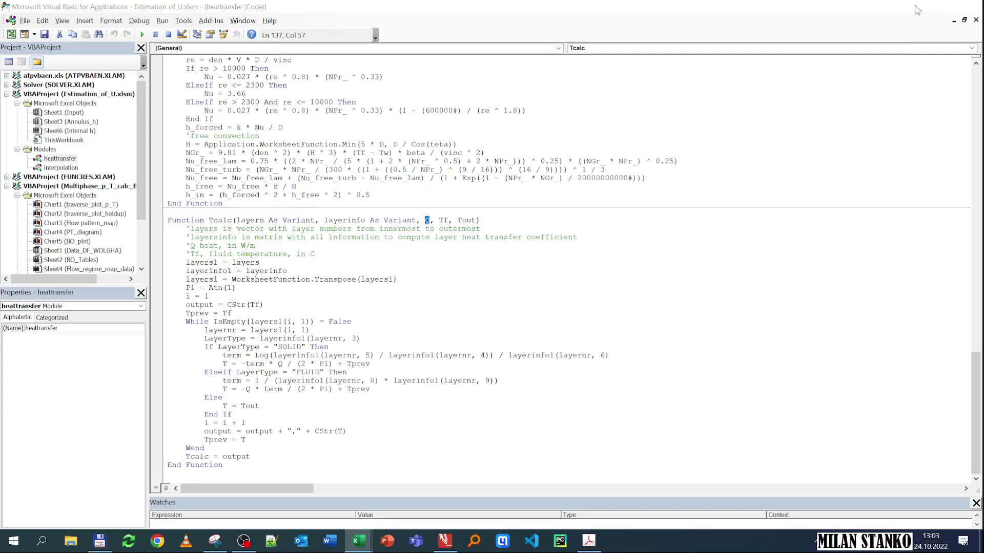
- Switch to Multiphase_p_T_calc_BOTables and snap it to the right half beside Estimation_of_U
{"action": "left_click", "coordinate": [914, 7]}
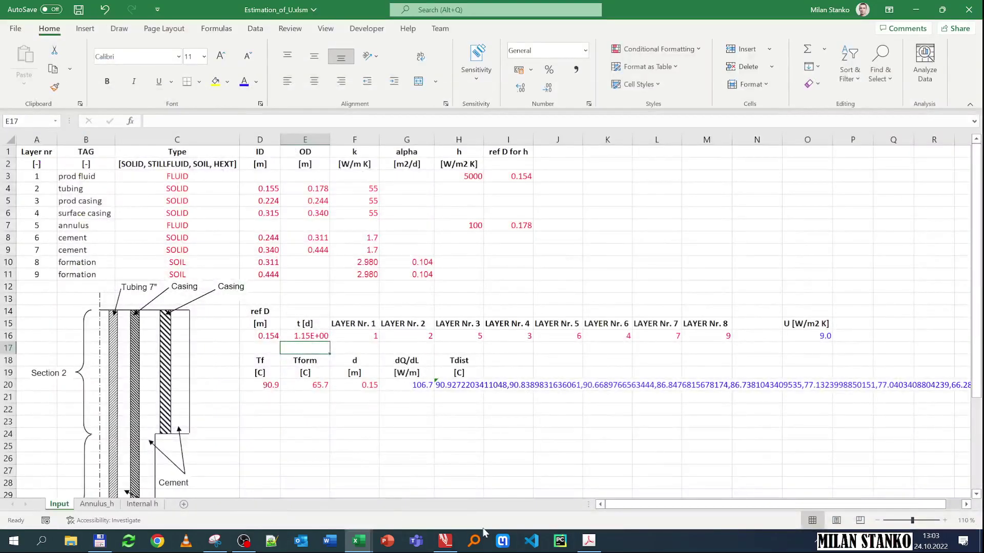
{"action": "left_click", "coordinate": [363, 546]}
{"action": "left_click", "coordinate": [234, 487]}
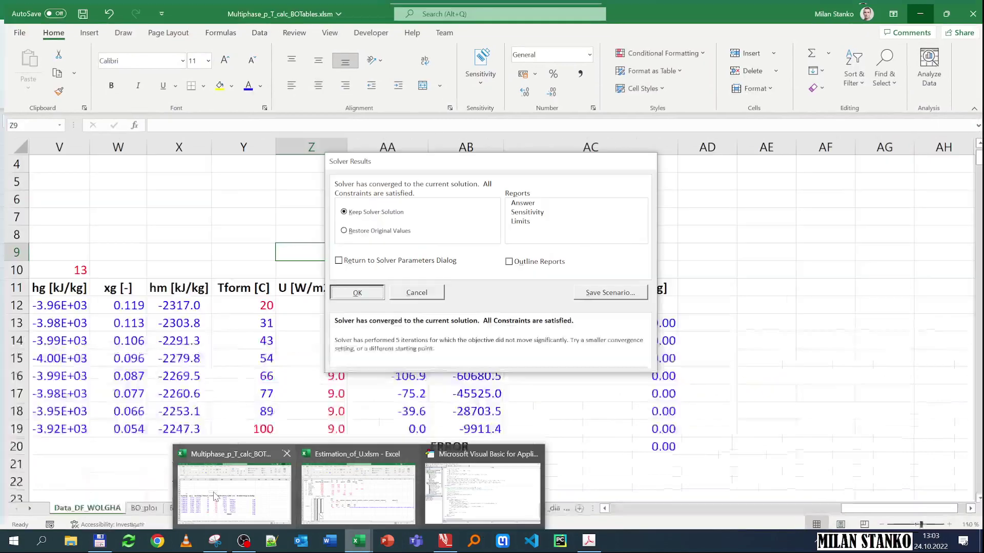
{"action": "key", "text": "super+Right"}
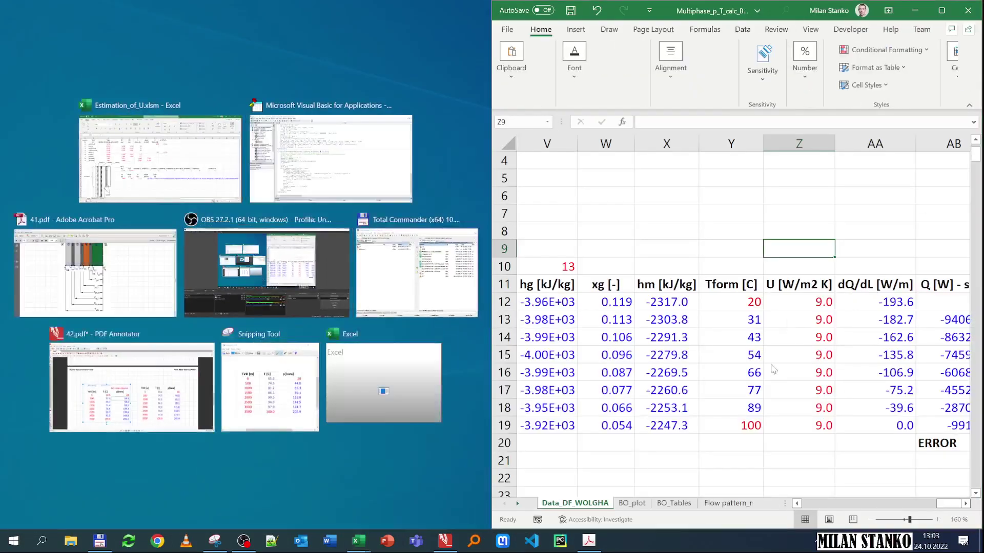
{"action": "left_click", "coordinate": [773, 371]}
- Review row 16's fluid temperature 90.9, Tform, U 9.0 and dQdL formulas, then return to Estimation_of_U
{"action": "left_click", "coordinate": [747, 377]}
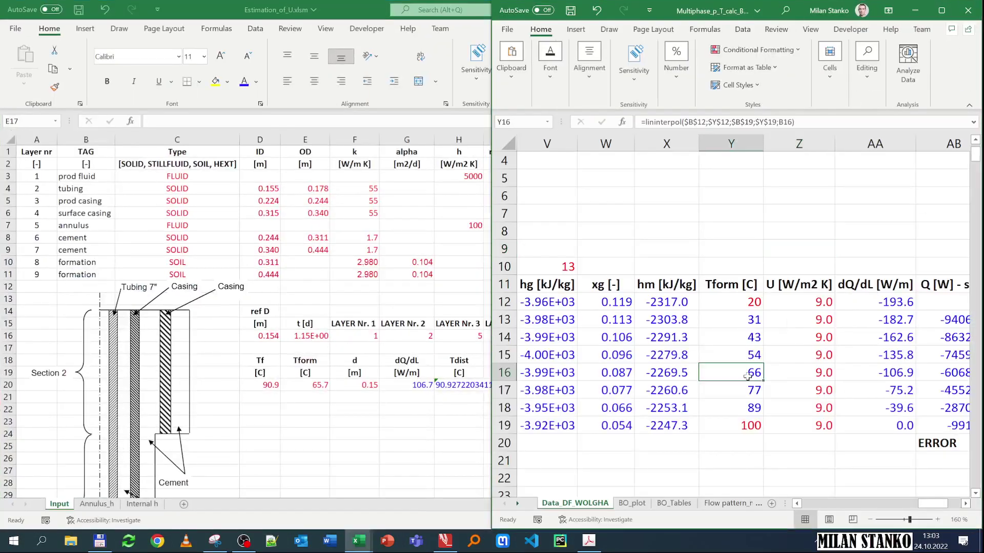
{"action": "key", "text": "Left"}
{"action": "key", "text": "Left"}
{"action": "key", "text": "Left"}
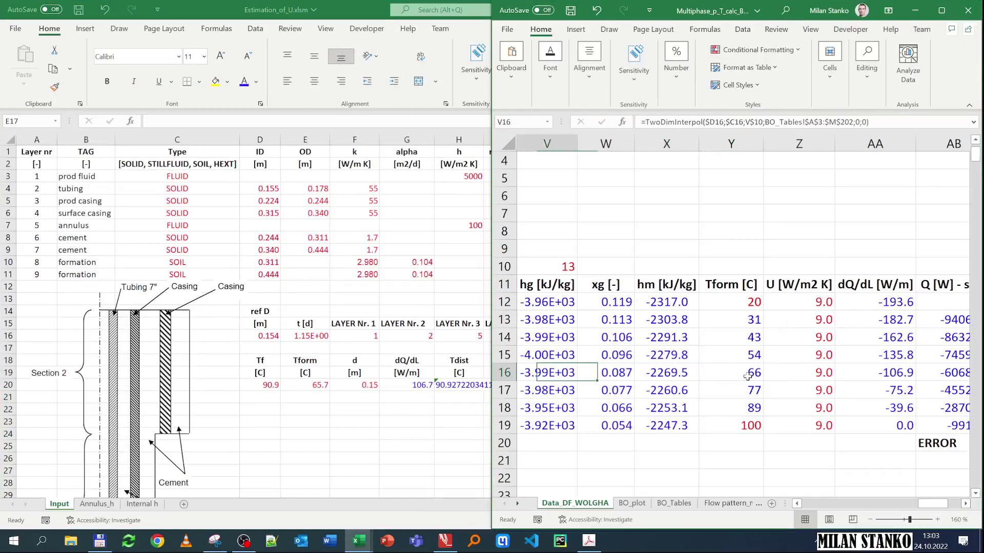
{"action": "key", "text": "Left"}
{"action": "key", "text": "Left"}
{"action": "key", "text": "Left"}
{"action": "key", "text": "Left"}
{"action": "key", "text": "Left"}
{"action": "key", "text": "Left"}
{"action": "key", "text": "Left"}
{"action": "key", "text": "Left"}
{"action": "key", "text": "Left"}
{"action": "key", "text": "Left"}
{"action": "key", "text": "Left"}
{"action": "key", "text": "Left"}
{"action": "key", "text": "Left"}
{"action": "key", "text": "Left"}
{"action": "key", "text": "Left"}
{"action": "key", "text": "Left"}
{"action": "key", "text": "Left"}
{"action": "key", "text": "Left"}
{"action": "key", "text": "Left"}
{"action": "key", "text": "Left"}
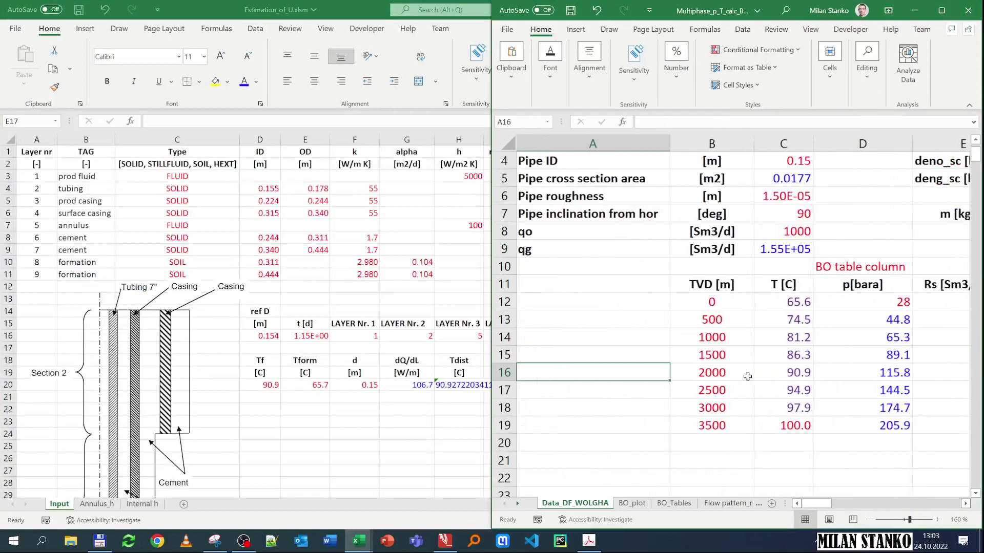
{"action": "key", "text": "Right"}
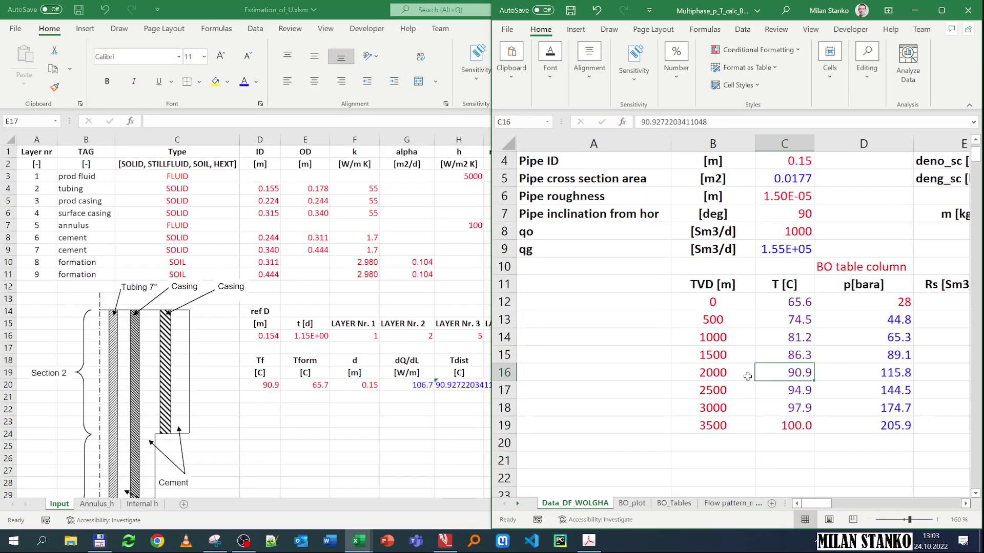
{"action": "key", "text": "Right"}
{"action": "key", "text": "Right"}
{"action": "key", "text": "Right"}
{"action": "key", "text": "Right"}
{"action": "key", "text": "Right"}
{"action": "key", "text": "Right"}
{"action": "key", "text": "Right"}
{"action": "key", "text": "Right"}
{"action": "key", "text": "Right"}
{"action": "key", "text": "Right"}
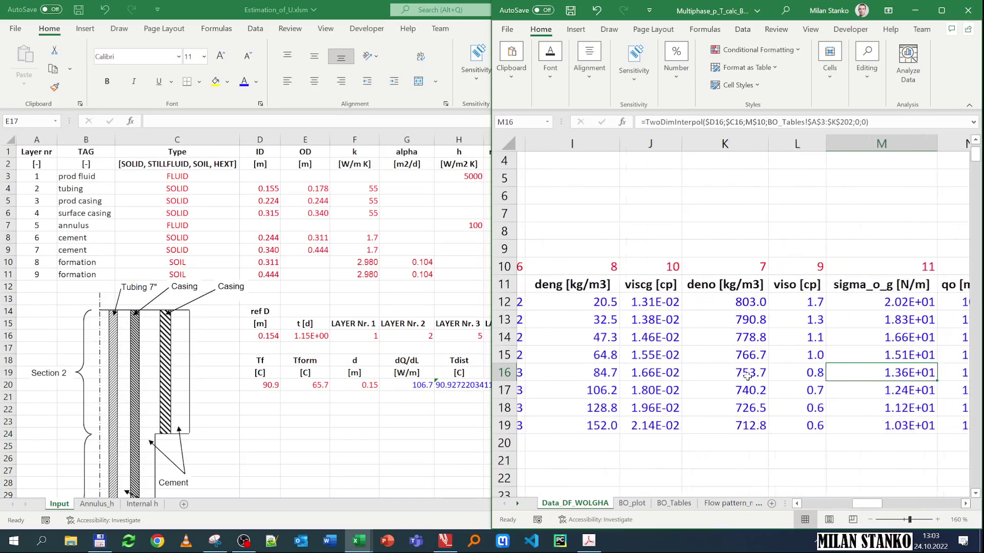
{"action": "key", "text": "Right"}
{"action": "key", "text": "Right"}
{"action": "key", "text": "Right"}
{"action": "key", "text": "Right"}
{"action": "key", "text": "Right"}
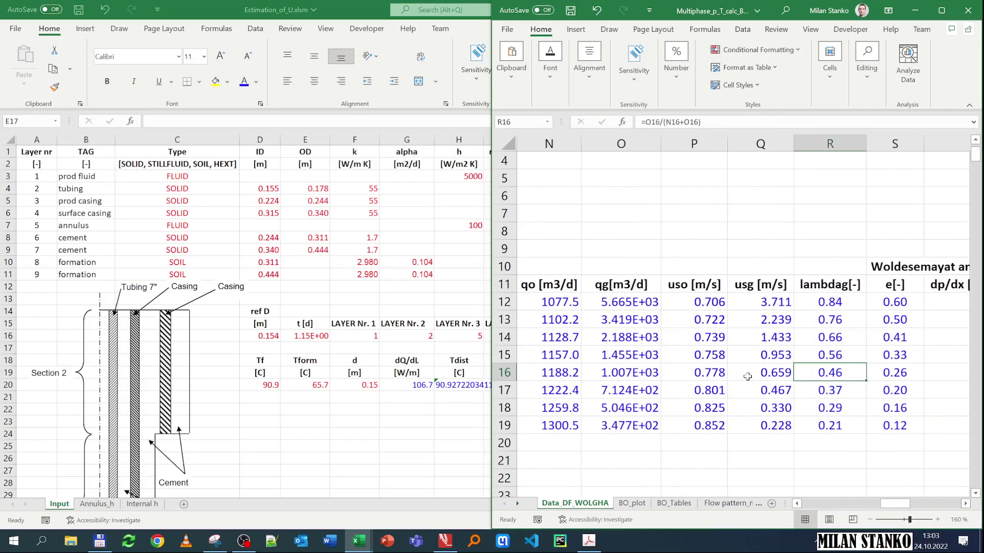
{"action": "key", "text": "Right"}
{"action": "key", "text": "Right"}
{"action": "key", "text": "Right"}
{"action": "key", "text": "Right"}
{"action": "key", "text": "Right"}
{"action": "key", "text": "Right"}
{"action": "key", "text": "Right"}
{"action": "key", "text": "Right"}
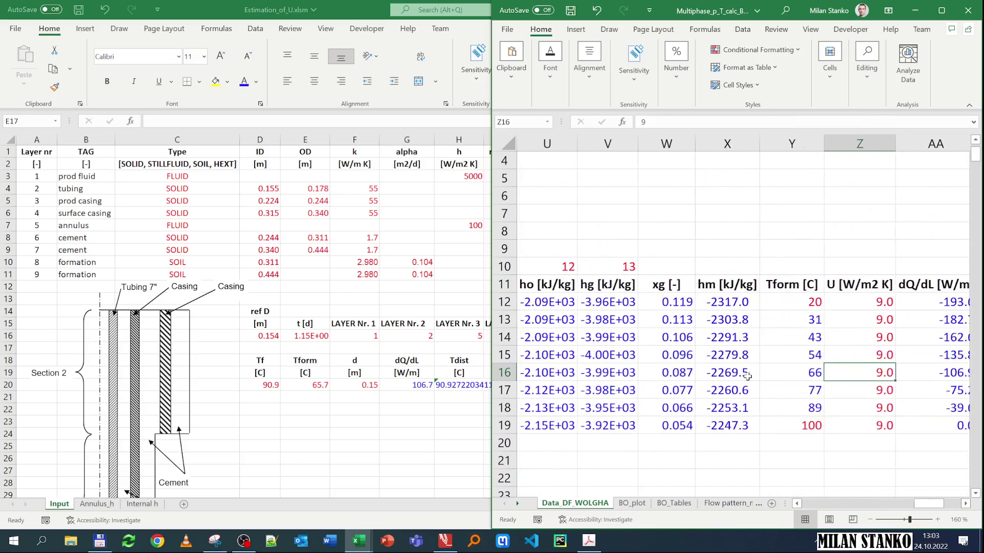
{"action": "key", "text": "Left"}
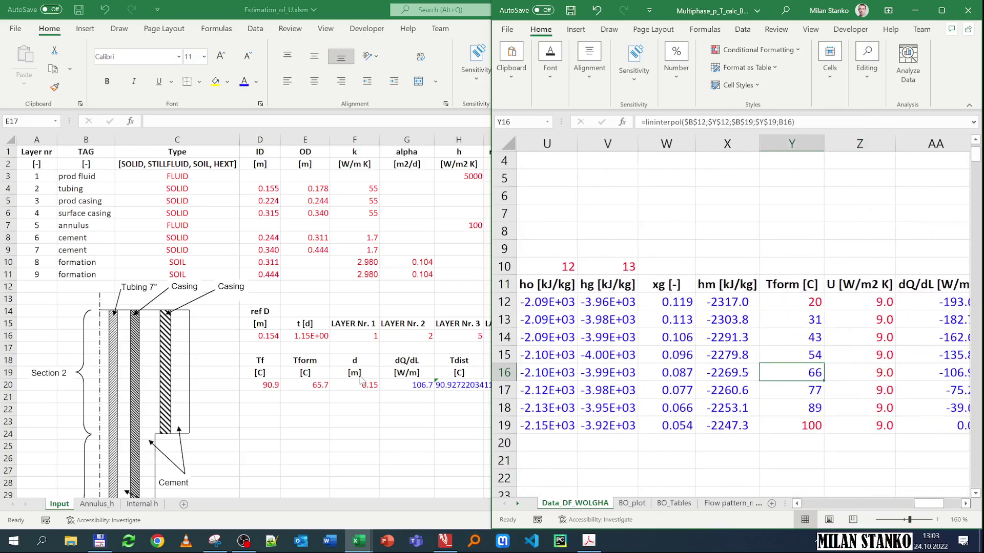
{"action": "left_click", "coordinate": [942, 372]}
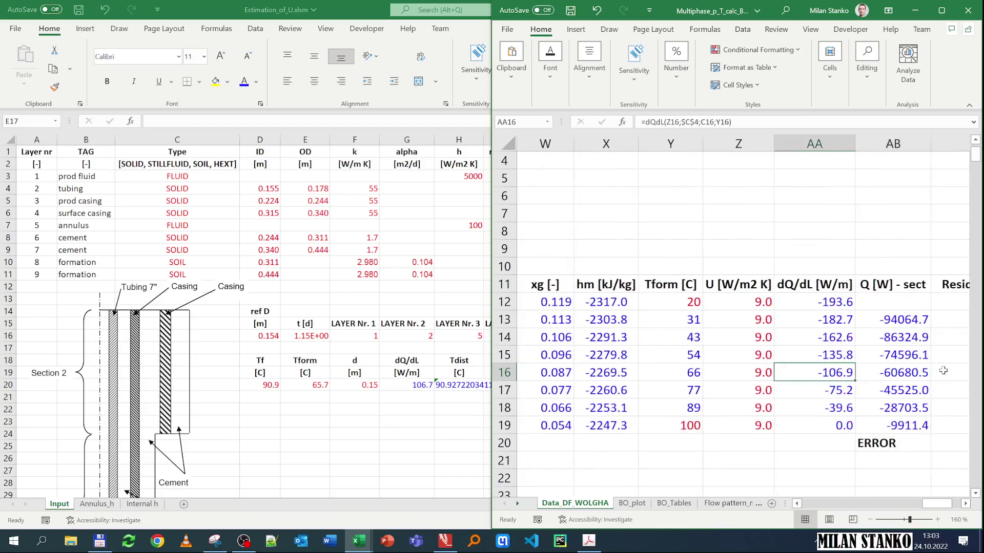
{"action": "key", "text": "alt+Tab"}
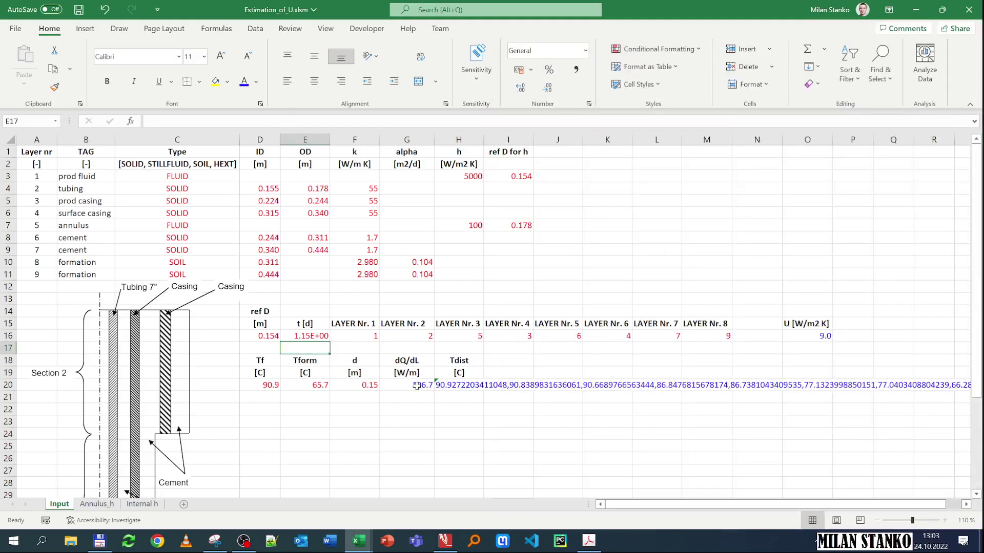
{"action": "left_click", "coordinate": [461, 387]}
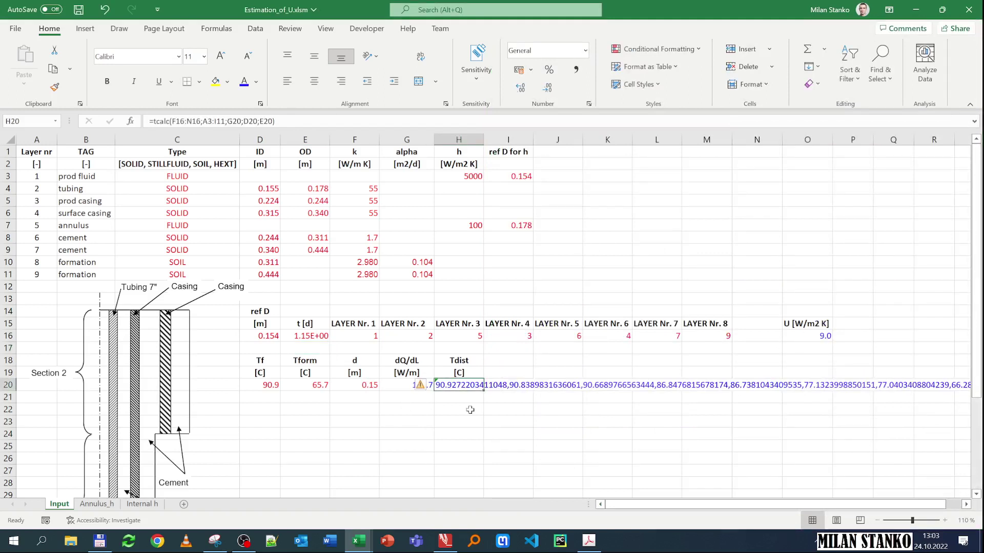
{"action": "left_click", "coordinate": [131, 121]}
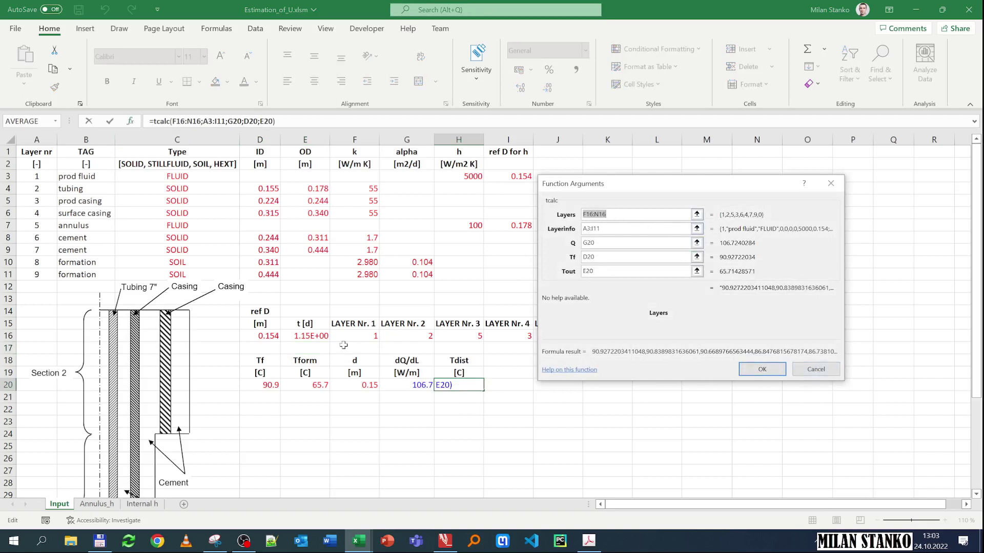
{"action": "left_click", "coordinate": [623, 230]}
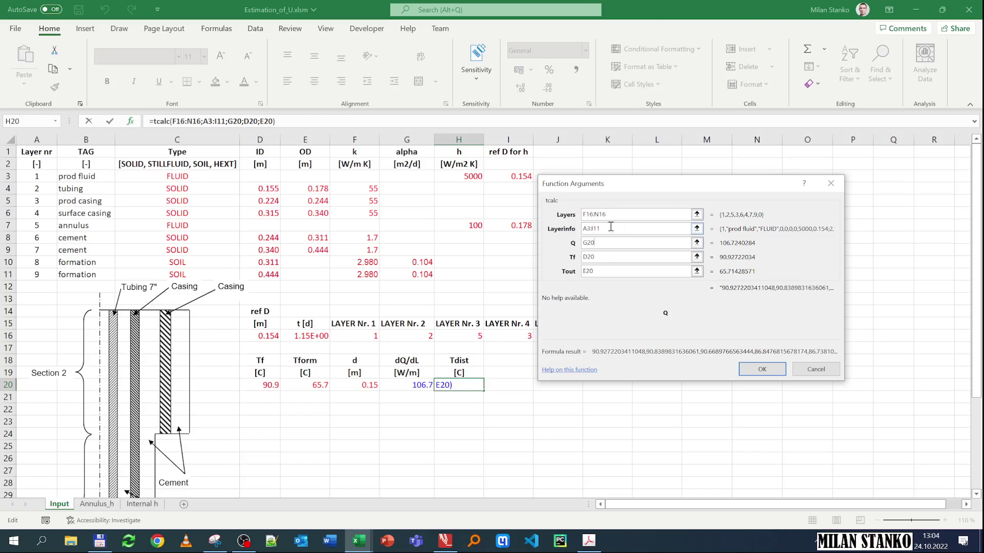
{"action": "double_click", "coordinate": [610, 228]}
- Keep the Tdist formula and scroll right to show row 20's list ending at 66.29 and 65.71 °C
{"action": "left_click", "coordinate": [762, 369]}
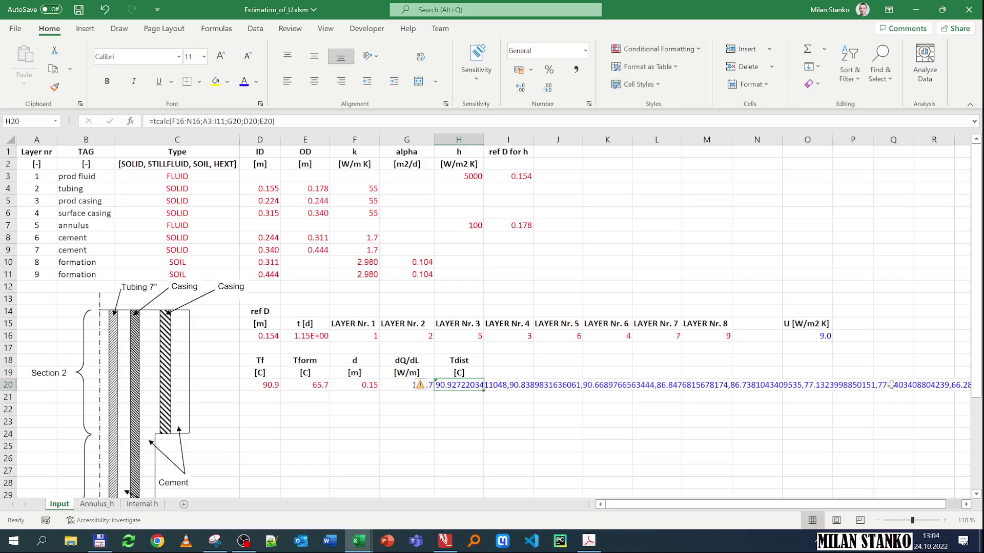
{"action": "left_click", "coordinate": [966, 504]}
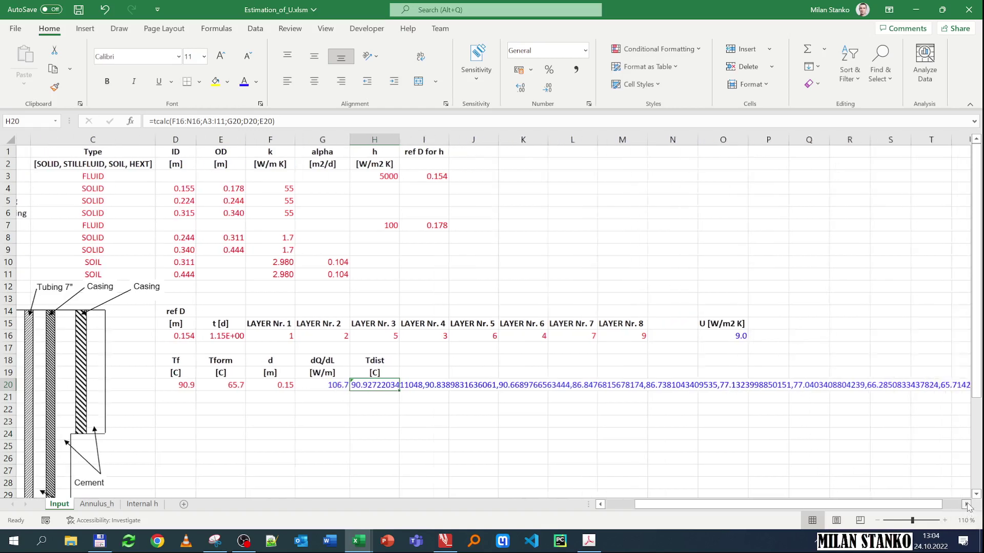